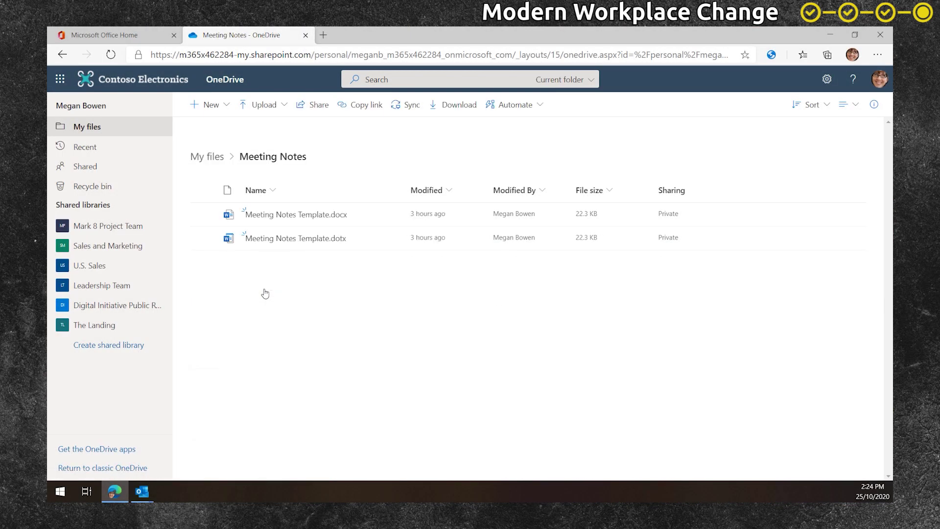
- Open the meeting notes template and add agenda items on roles and responsibilities and 'Project standards'
click(314, 214)
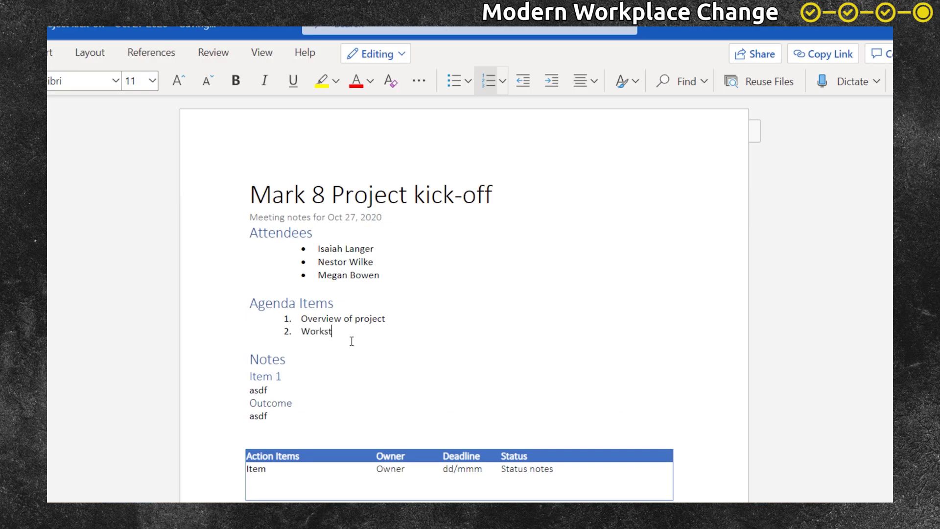
text(reams, roles and responsibilities)
key(Return)
text(Pro)
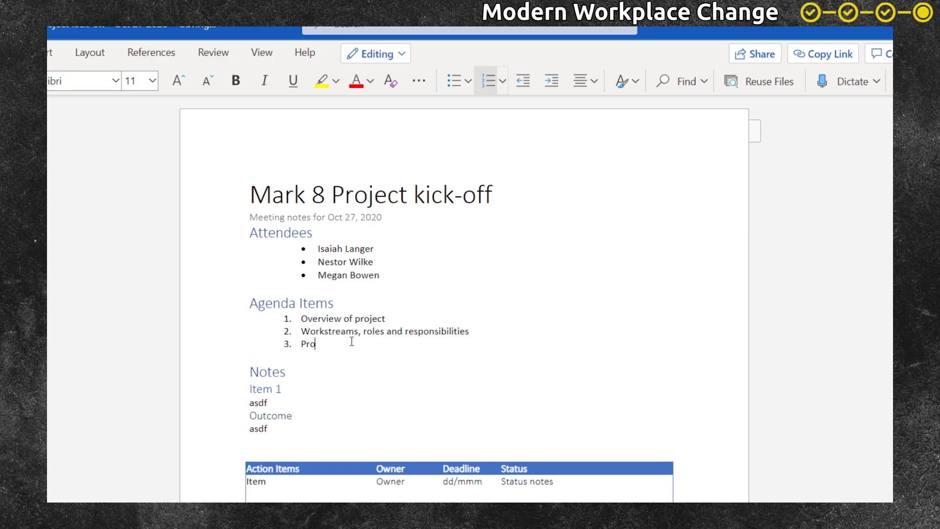
text(ject standards)
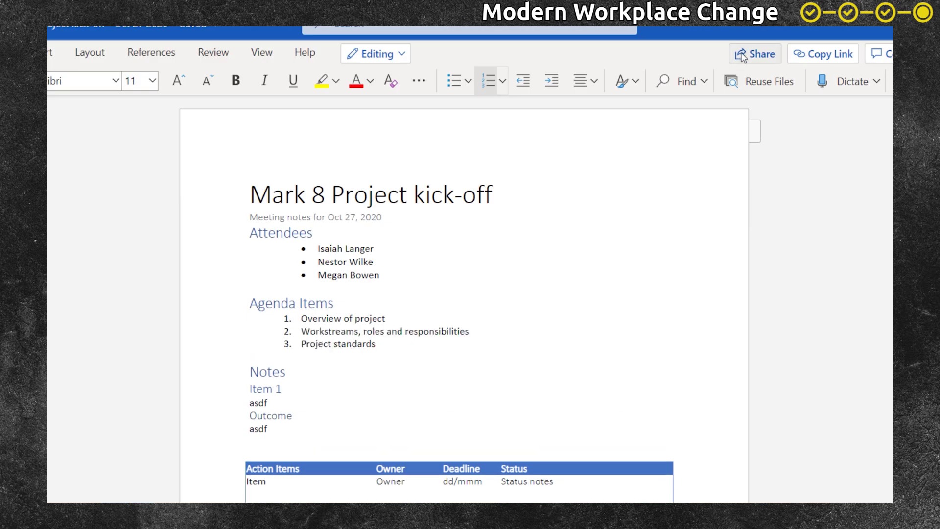
click(742, 57)
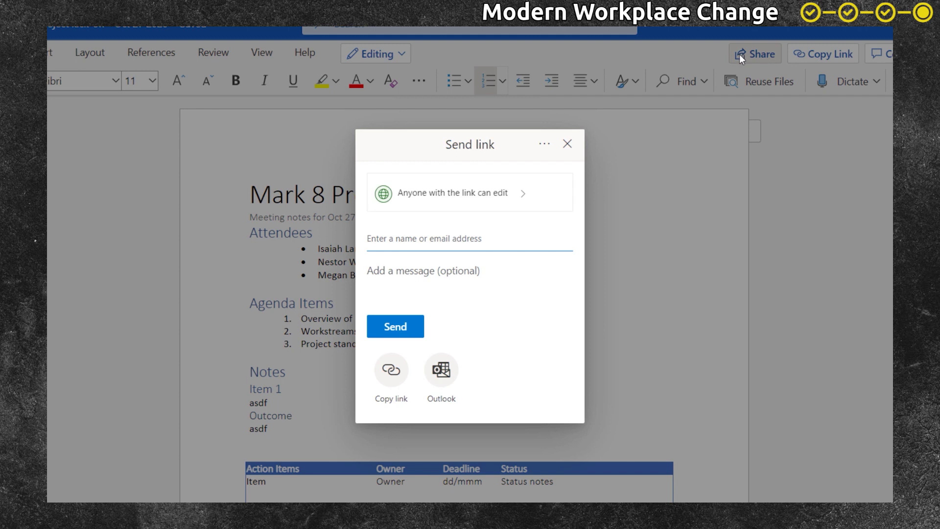
- Restrict the notes link to specific people, add the external guest's e-mail address, and copy the link
click(483, 203)
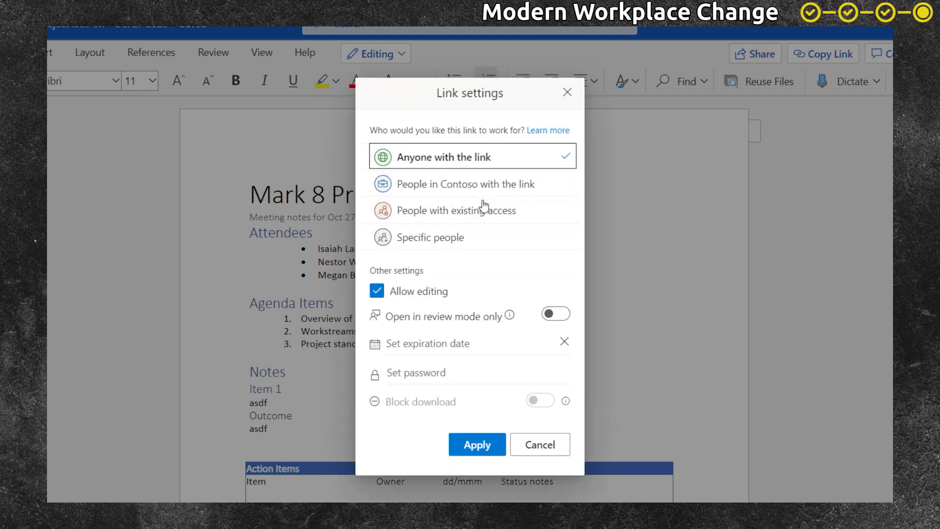
click(441, 239)
click(476, 417)
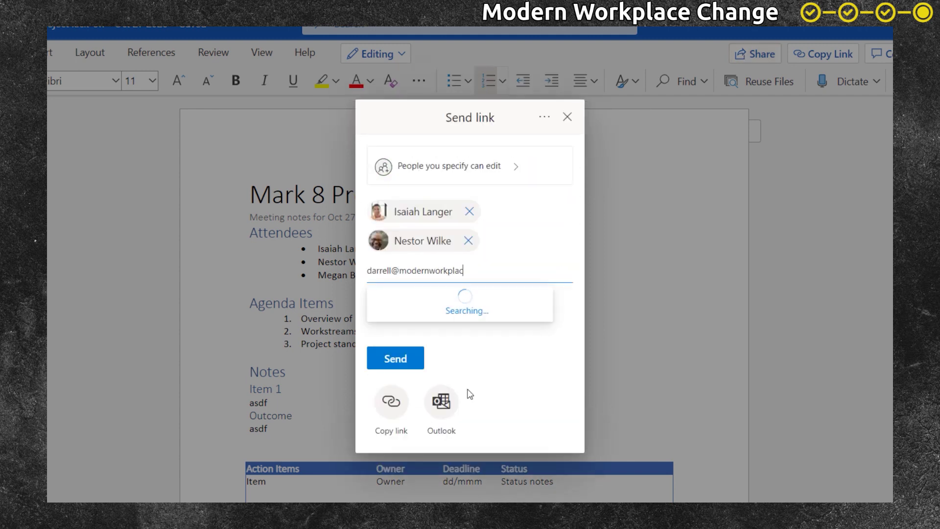
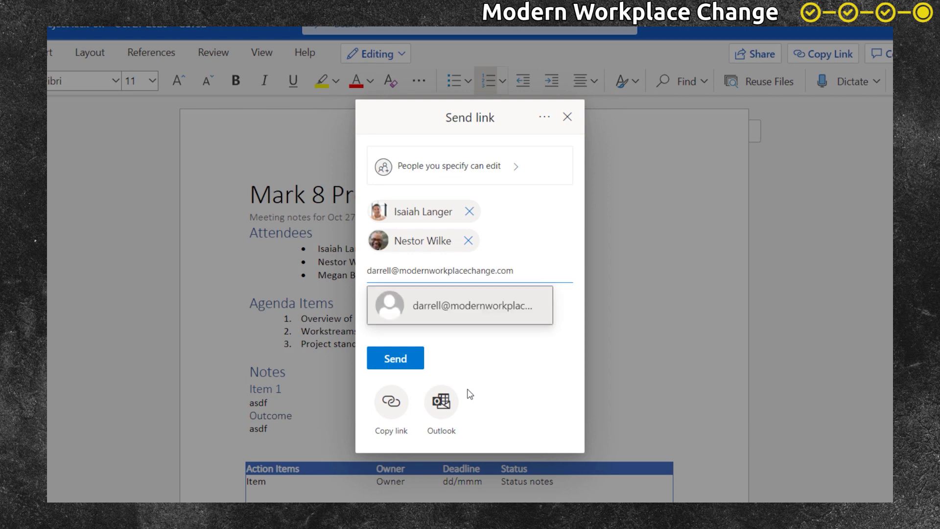
key(Return)
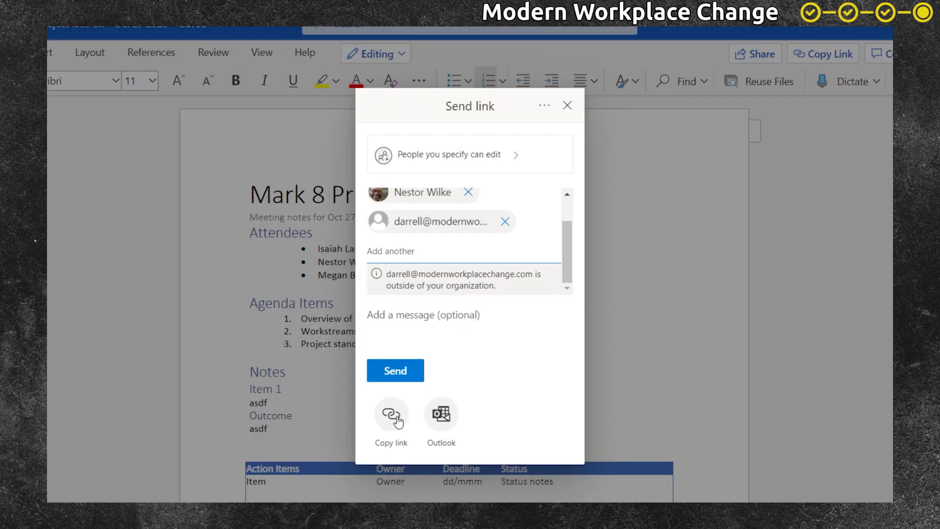
click(398, 422)
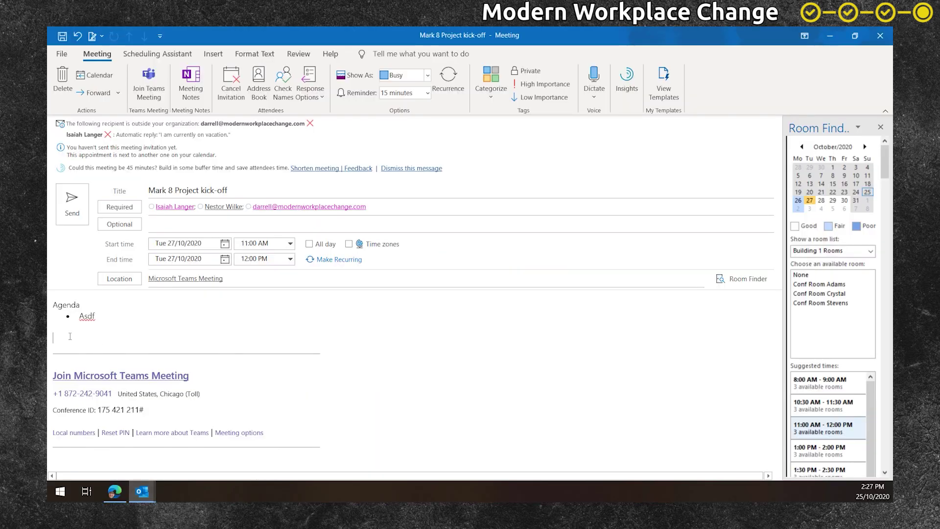
- Paste the meeting notes link under Agenda in the invite and open the linked document
text(https://m365x462284-my.sharepoint.com/:w:/g/personal/meganb_m365x462284_onmicrosoft_com/ERhvWRYQsD9DsNaL1MIdGIYBd1AGQRTMqO6eNj-IW1nM0A?e=47Hx3W)
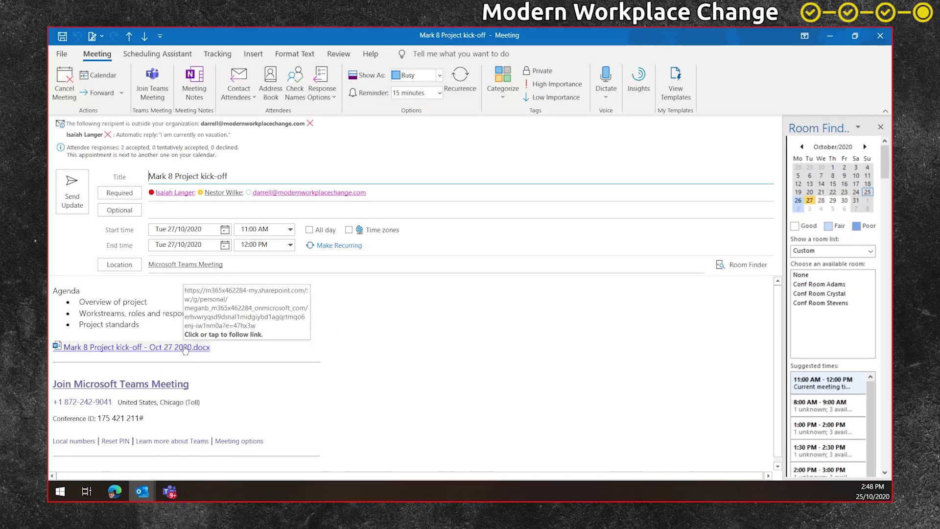
click(186, 347)
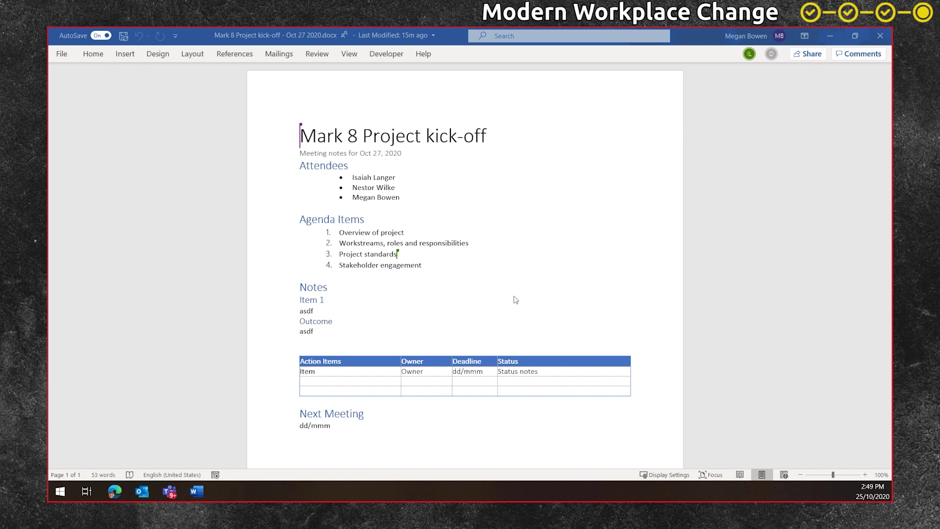
- Replace the Item 1 heading under Notes with 'Overview of project'
triple_click(318, 300)
text(Ove)
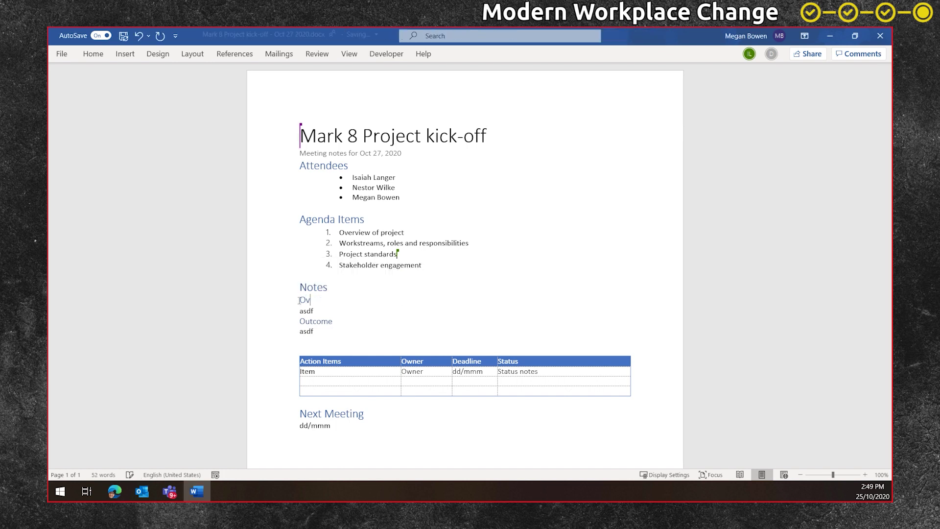
text(rview of project)
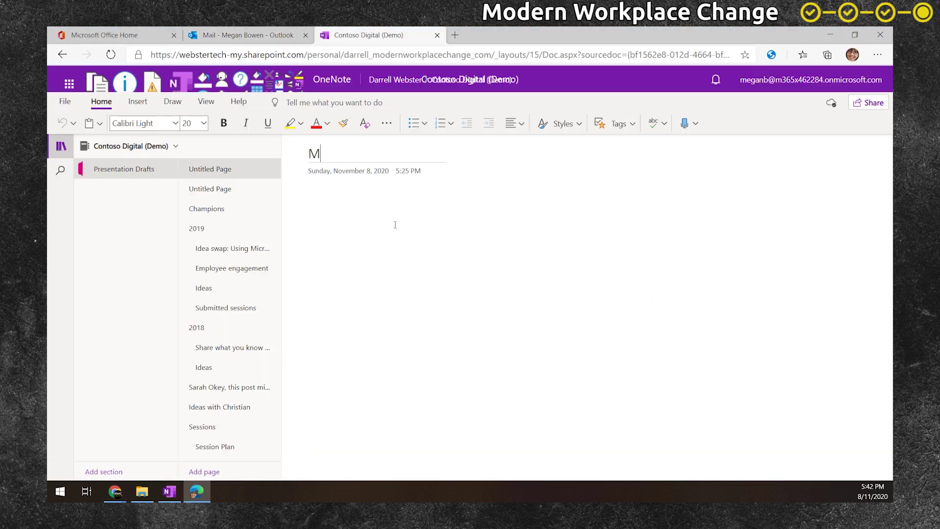
- Type 'eetin' while sharing the Contoso Digital (Demo) notebook
text(ee)
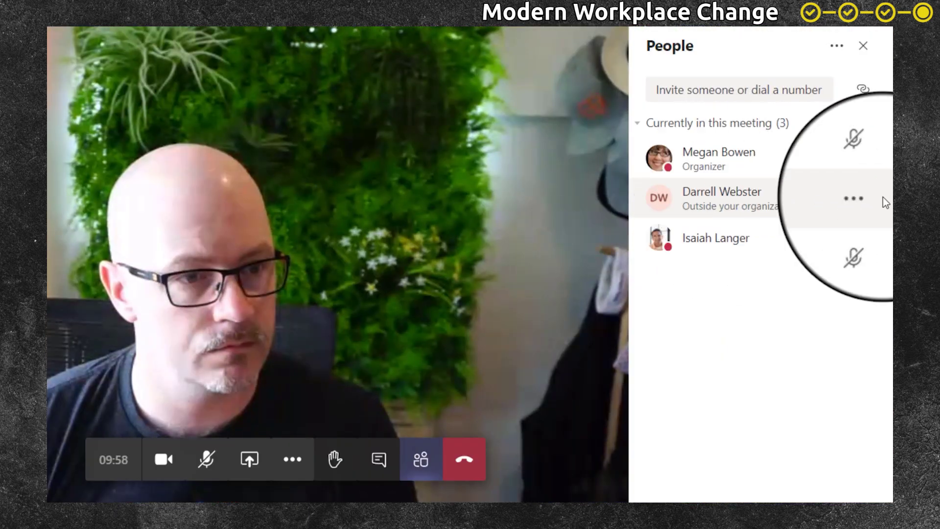
click(860, 46)
click(292, 459)
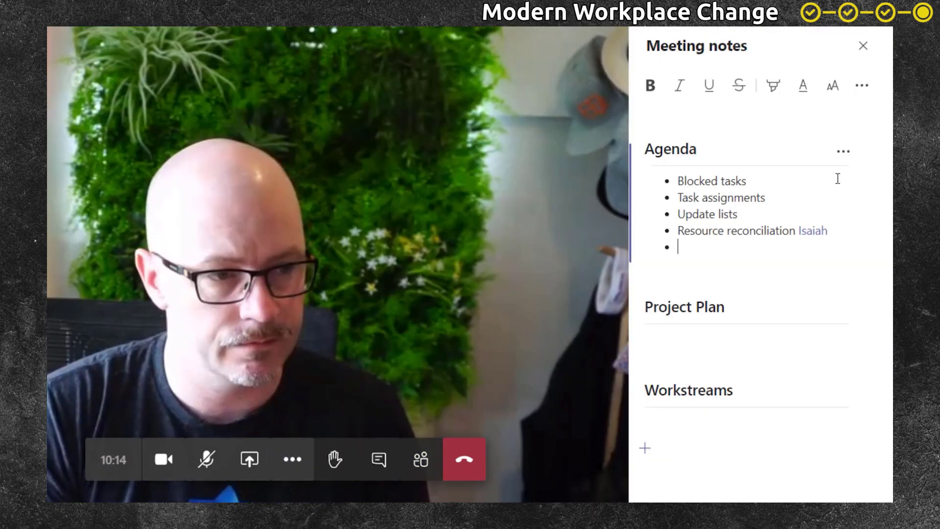
text(Item @)
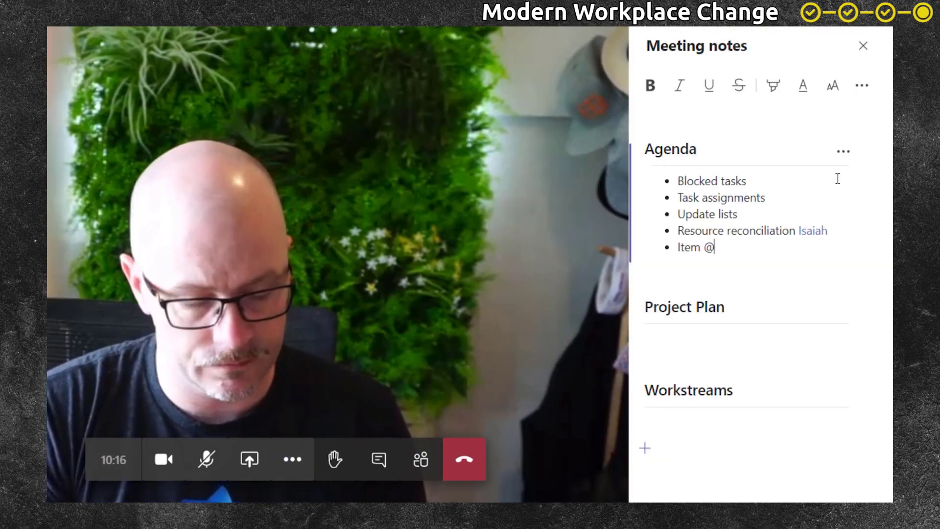
text(Darrell)
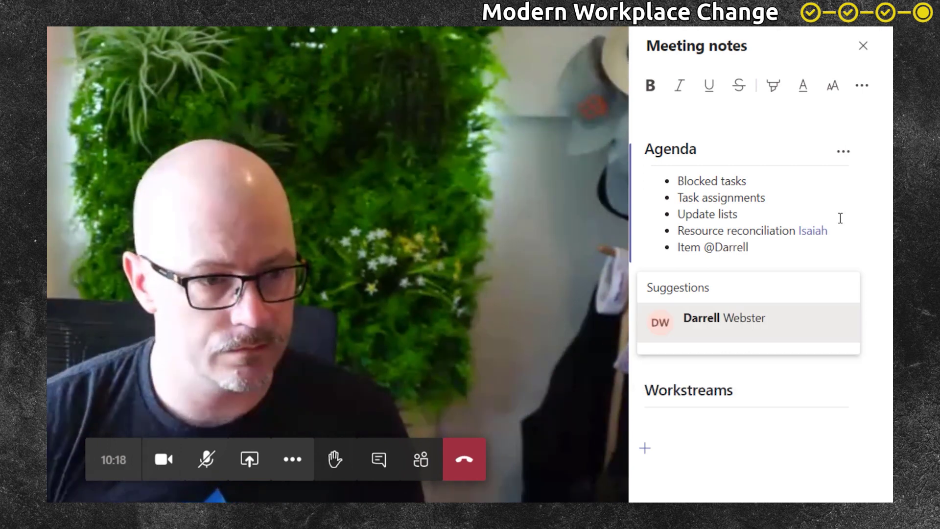
click(769, 321)
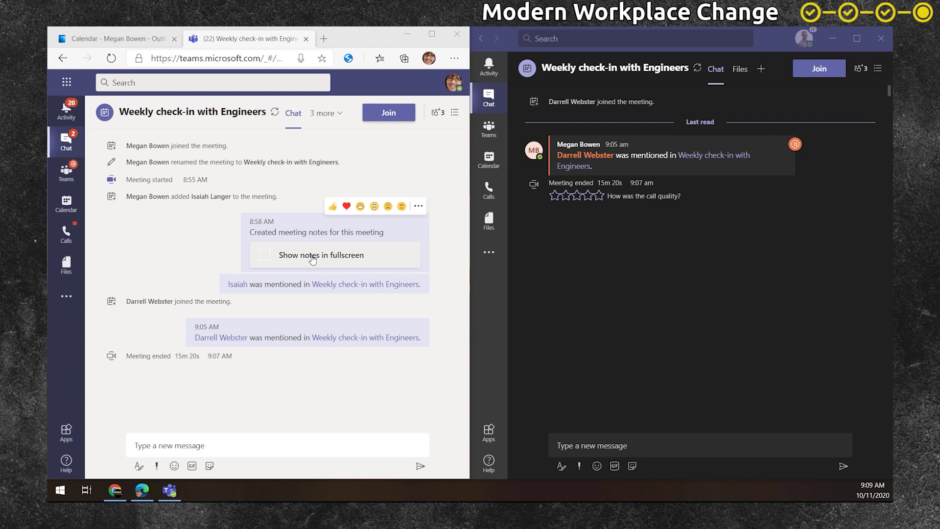
- View the meeting notes full screen, then return to the desktop Teams chat
click(312, 256)
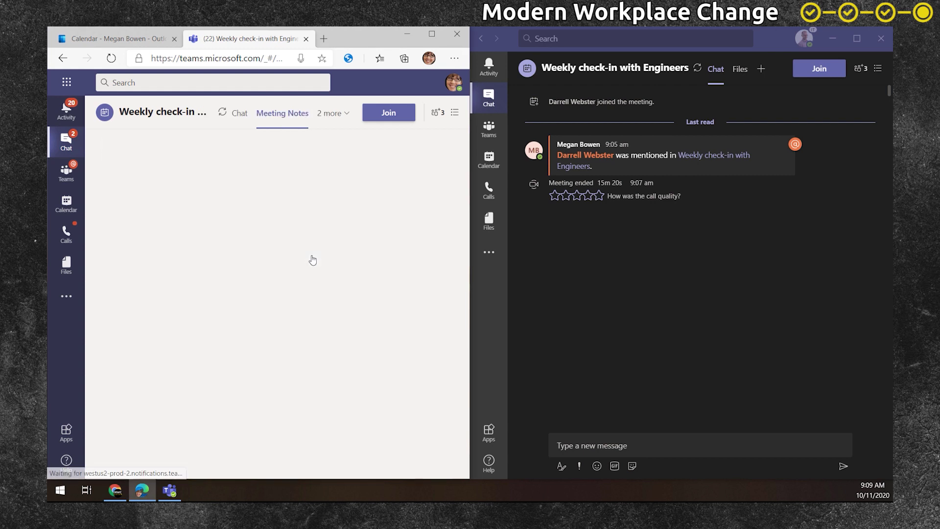
mouse_move(216, 278)
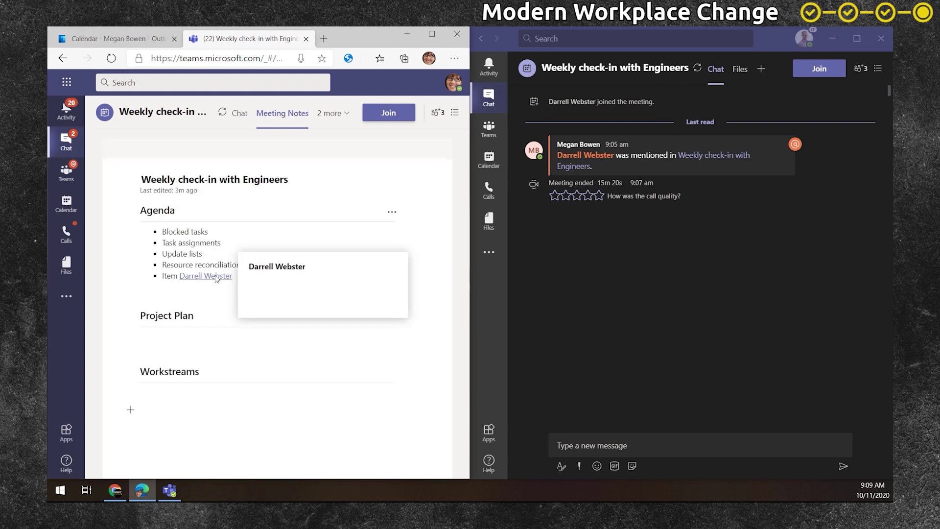
click(714, 259)
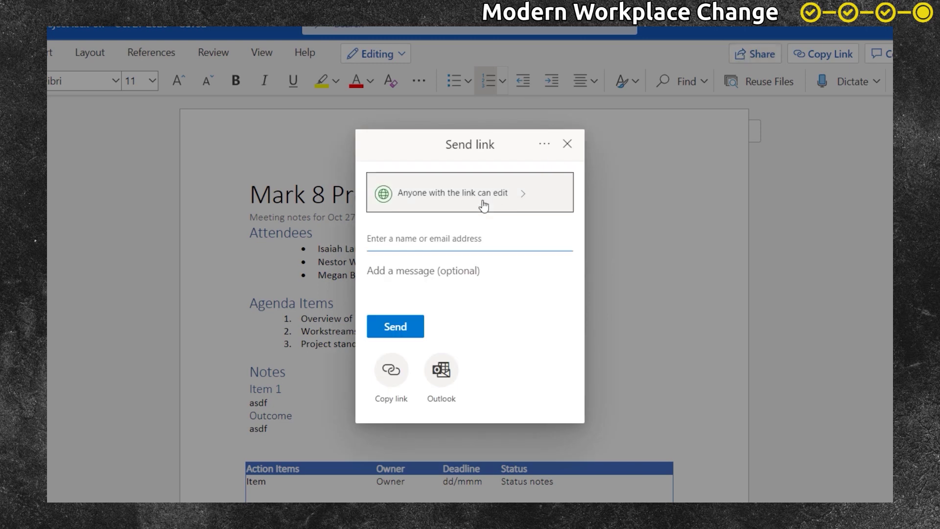
- Limit the notes edit link to specific people, add the colleague and external guest, and paste the link
click(482, 194)
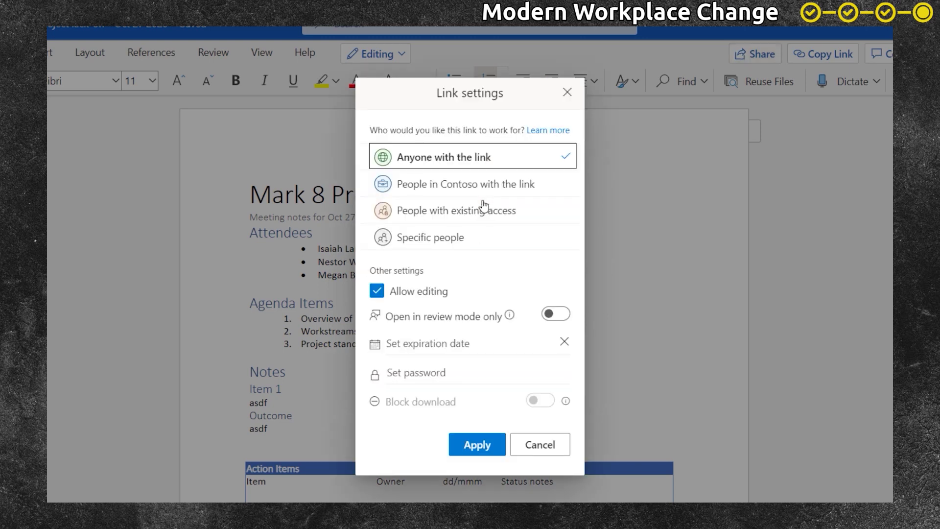
click(457, 239)
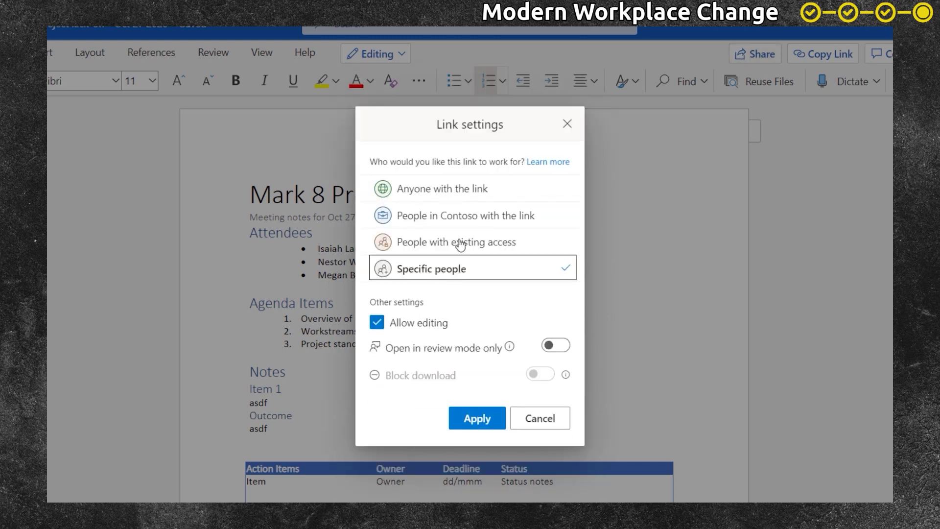
click(477, 419)
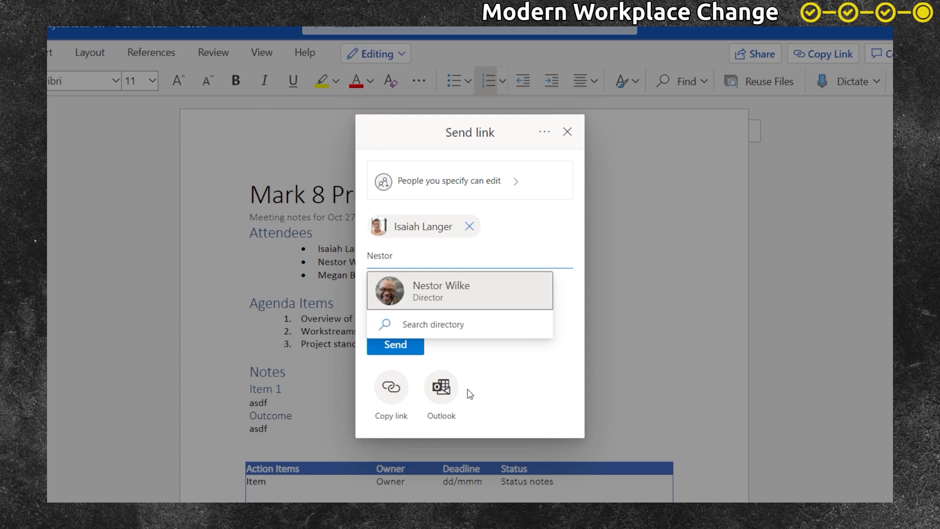
key(Return)
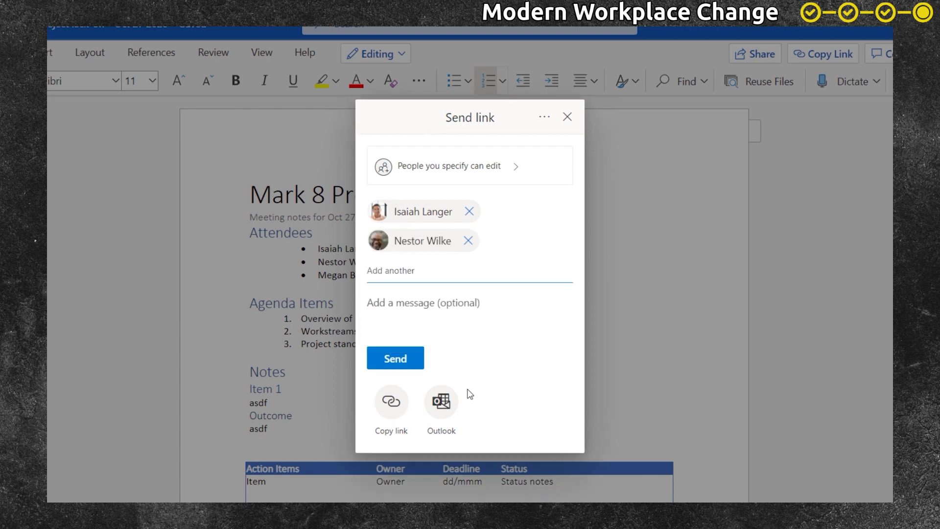
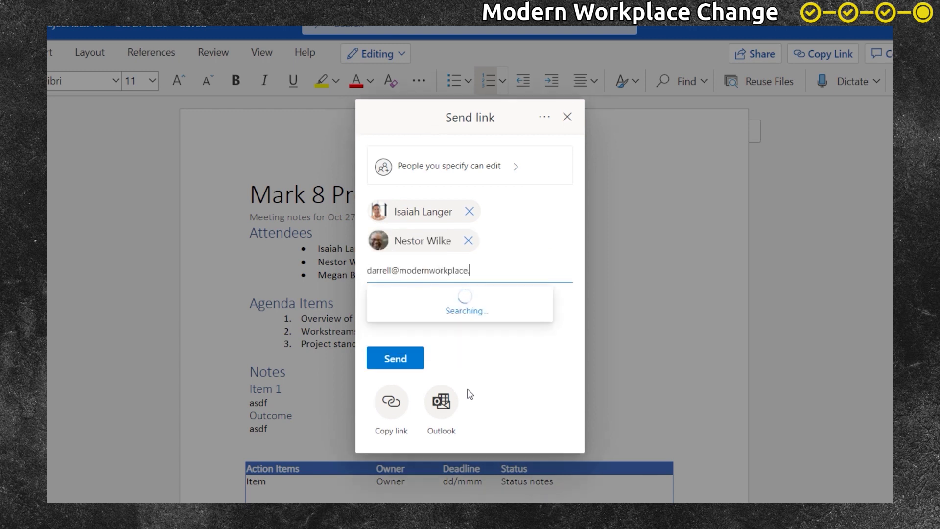
key(Return)
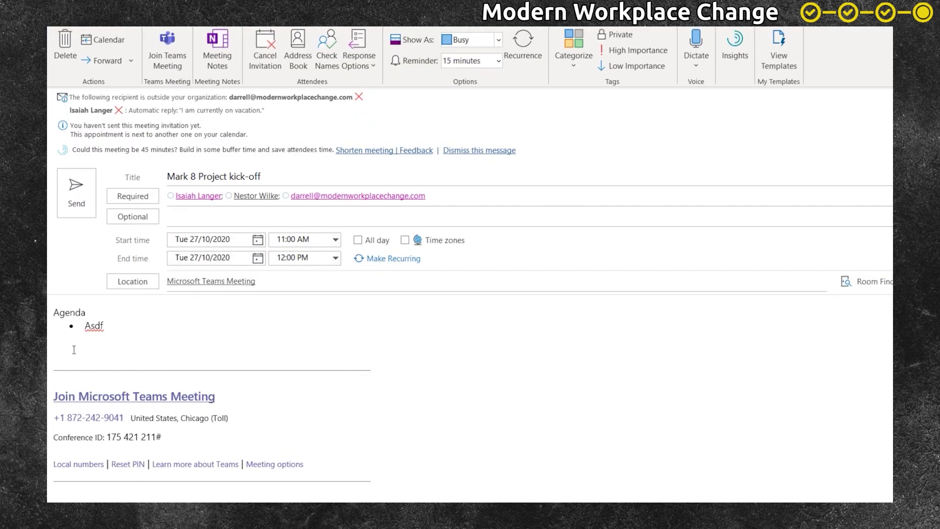
text(https://m365x462284-my.sharepoint.com/:w:/g/personal/meganb_m365x462284_onmicrosoft_com/ERhvWRYQsD9DsNaL1MldGlYBd1AGQRTMqO6eNj-IW1nM0A?e=47Hx3W)
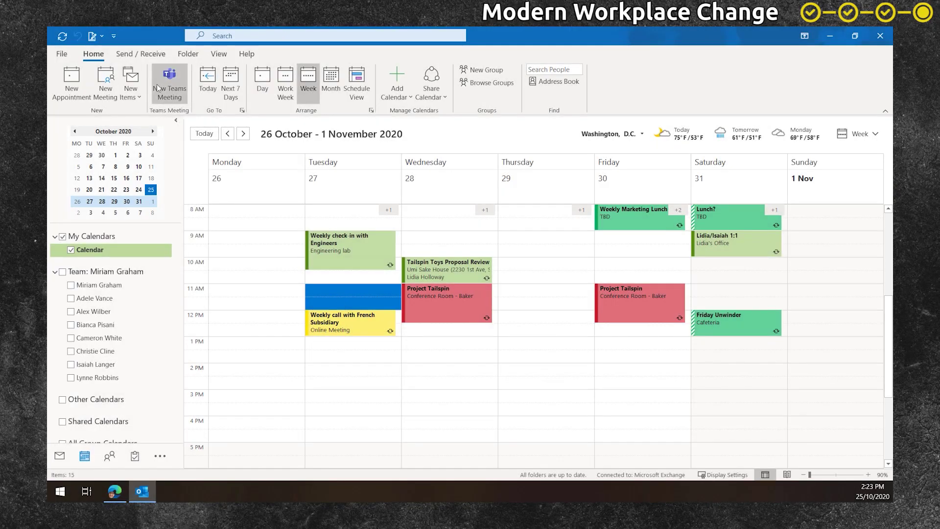
- Create a Teams meeting titled 'Mark 8 Project kick-off' with two colleagues and the external guest as required attendees
click(157, 84)
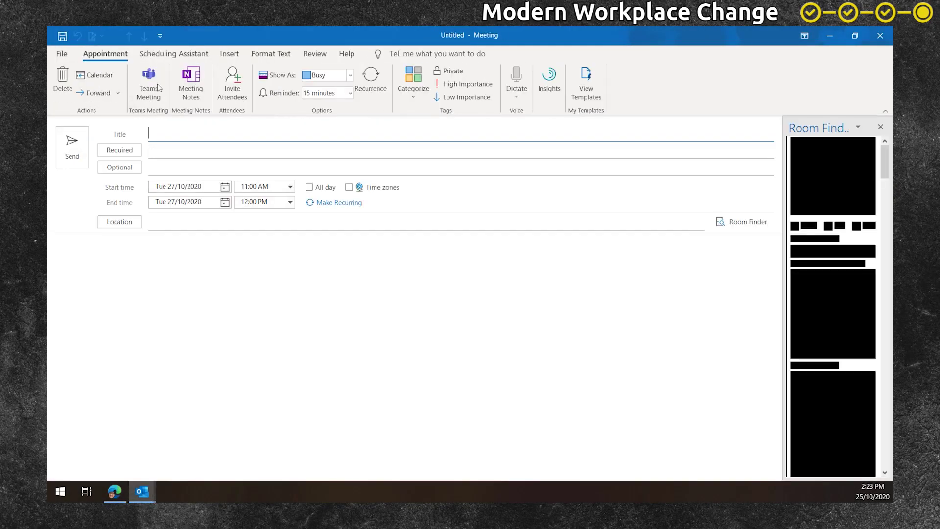
click(157, 84)
text(Ma)
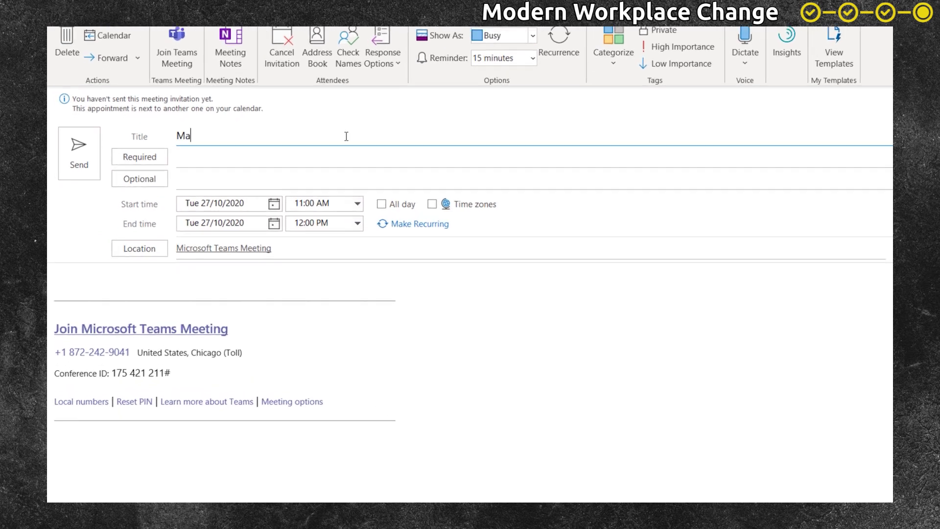
text(rk 8 Project kick-off)
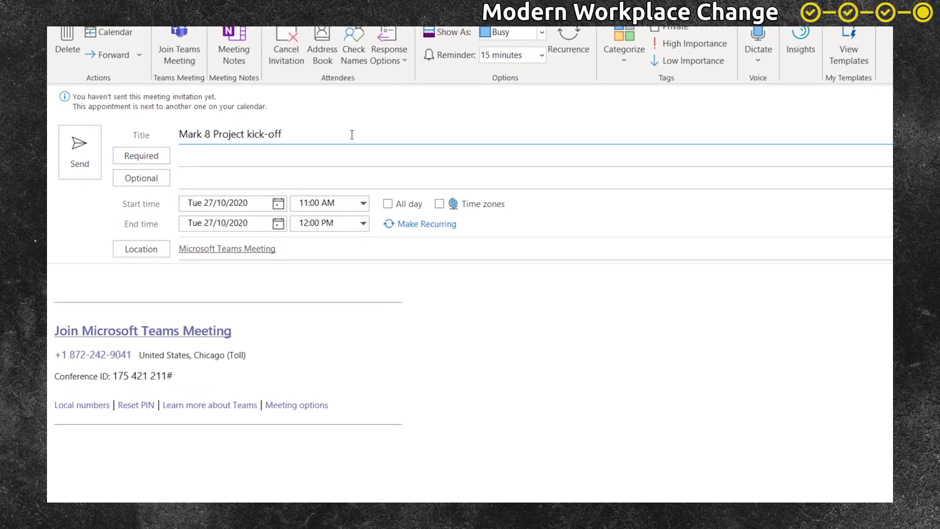
key(Tab)
text(isa)
key(Return)
text(nes)
key(Return)
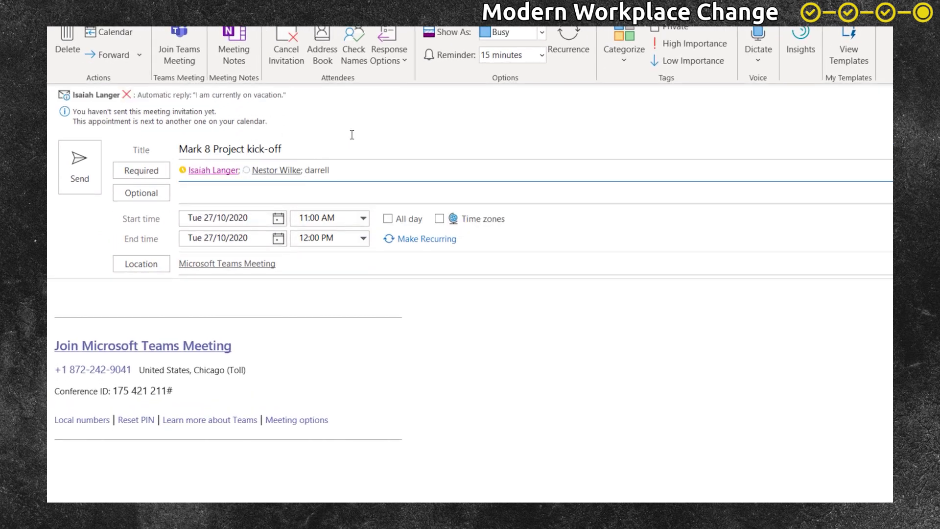
key(Return)
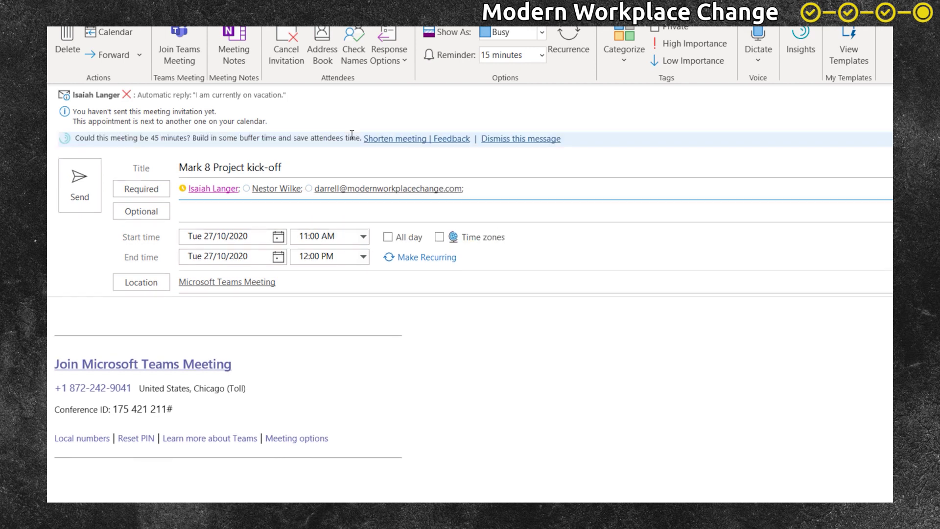
- Add an 'Agenda' heading with a bullet to the invitation body
click(232, 328)
text(Agenda)
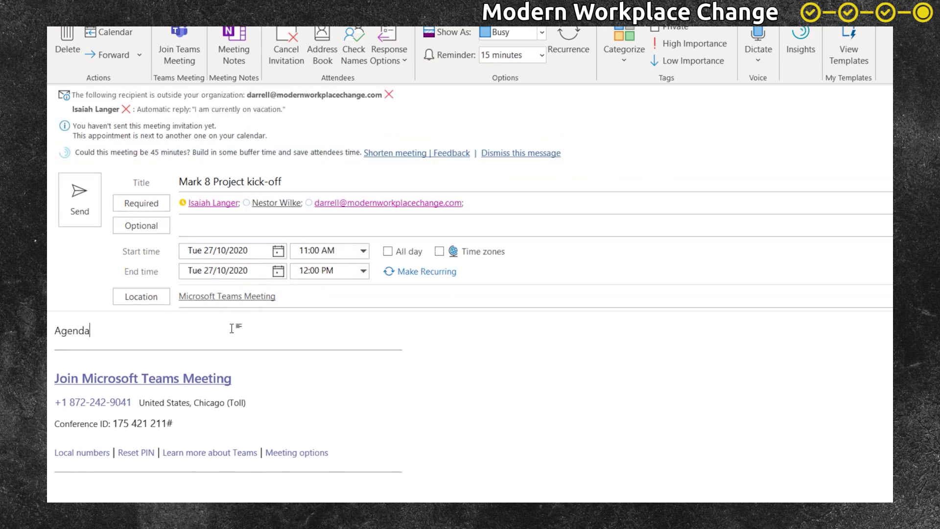
key(Return)
text(* Asdf)
key(Return)
key(Return)
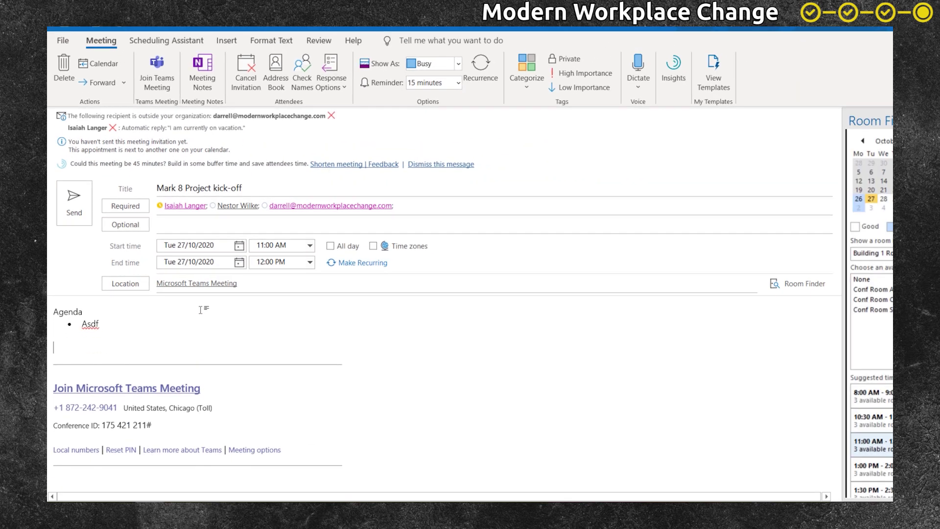
click(114, 491)
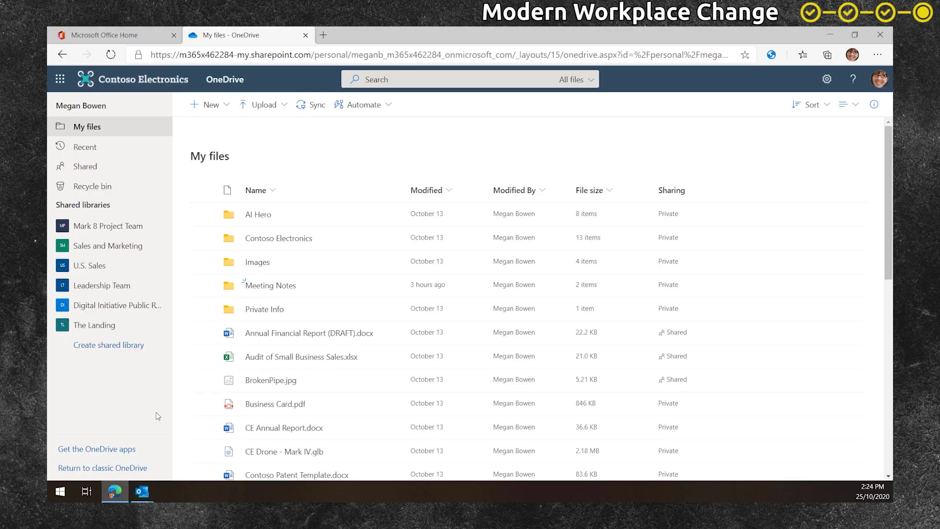
- Open Meeting Notes Template.docx from the Meeting Notes folder
click(265, 287)
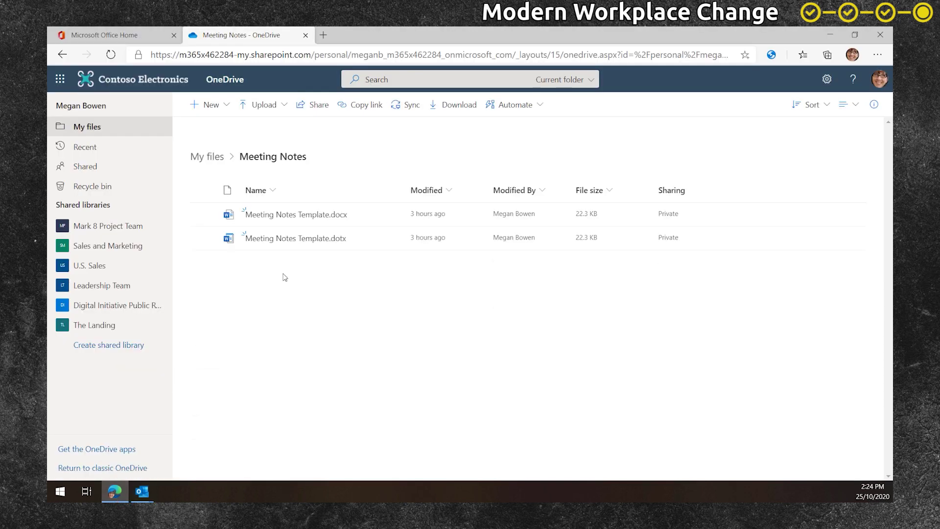
click(313, 214)
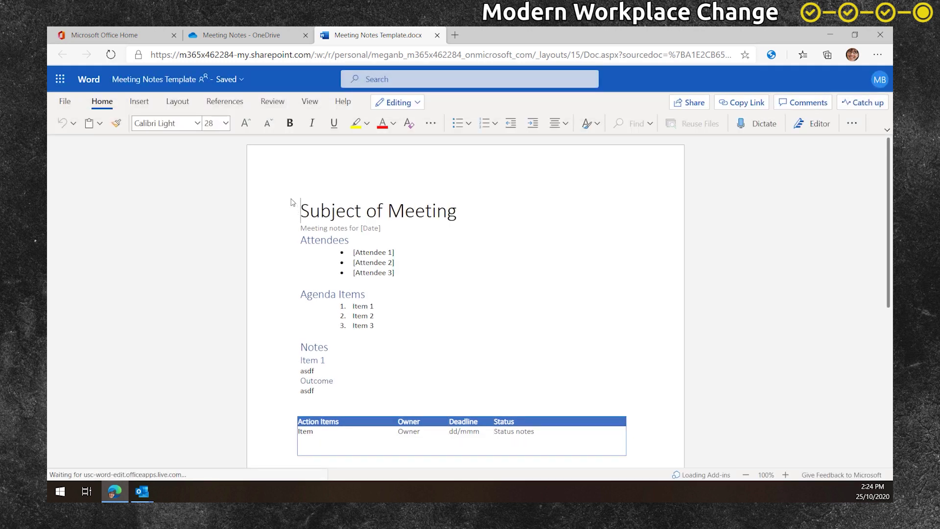
- Save a copy of the template as 'Mark 8 Project kick-off - Oct 27 2020'
click(71, 100)
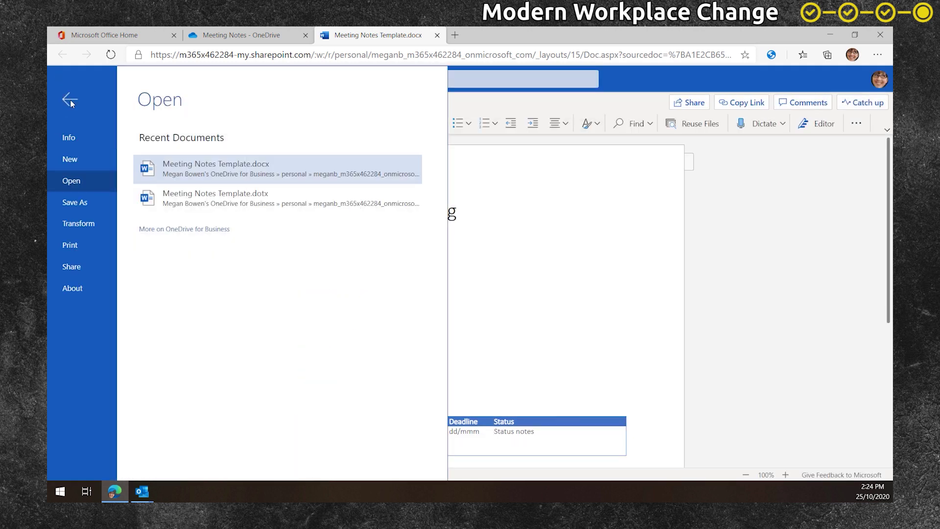
click(74, 202)
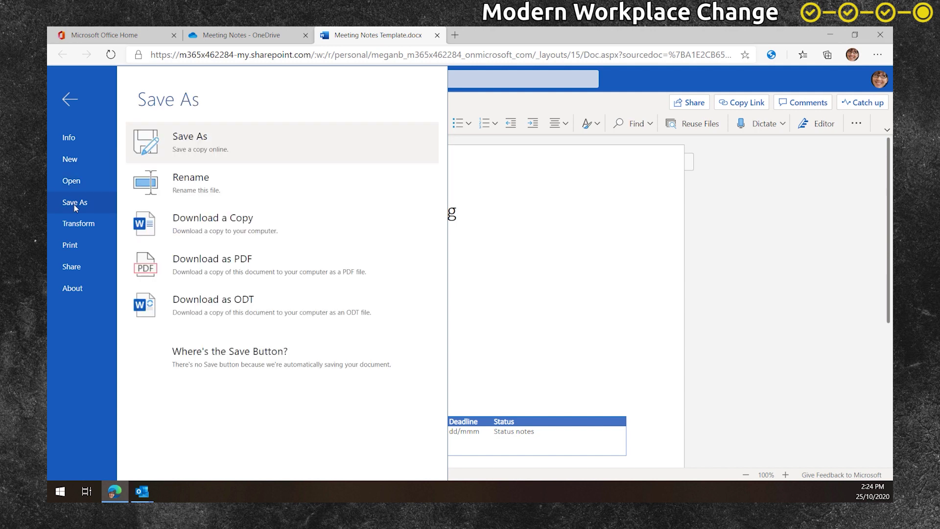
click(206, 142)
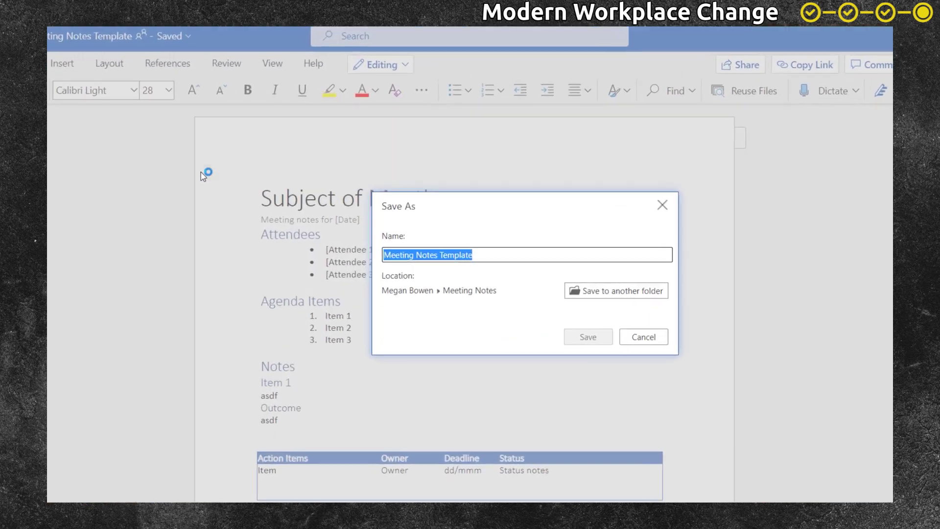
text(Mark 8 Project kick-off - Oct 27 2020)
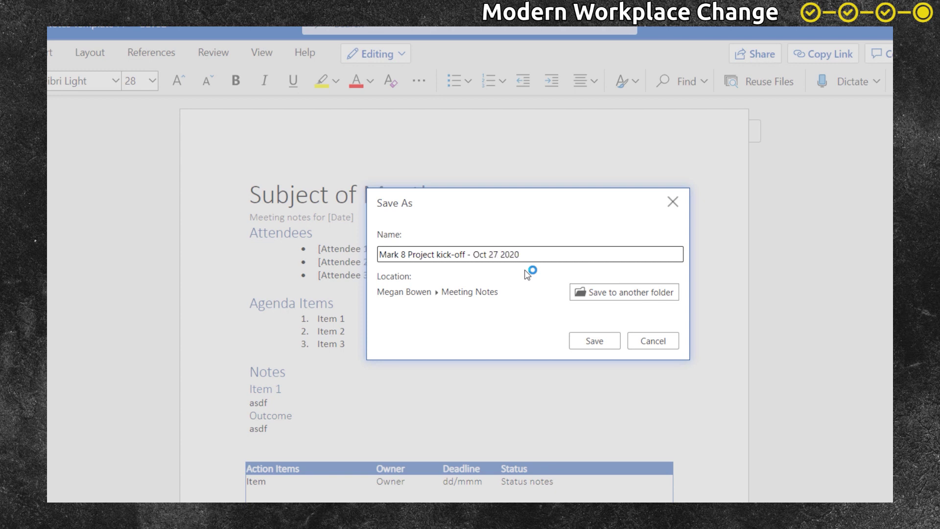
click(608, 340)
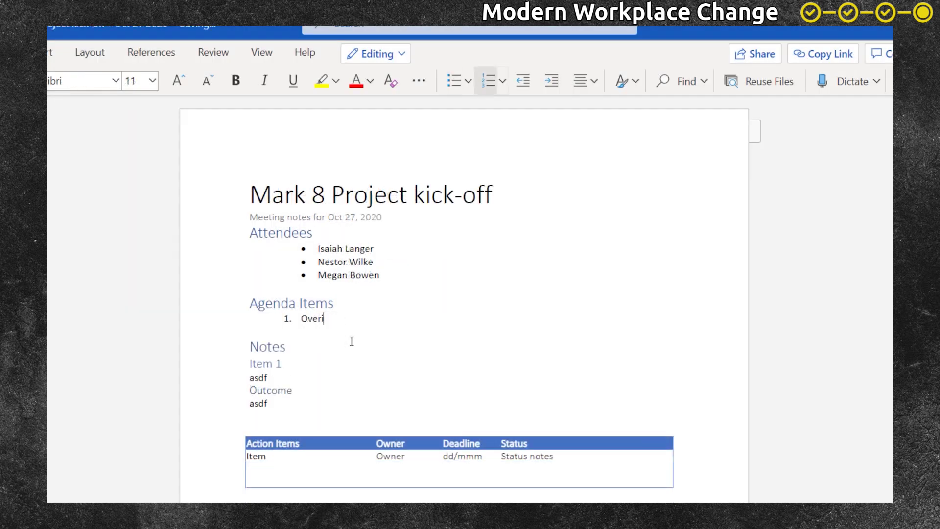
- Fill in agenda items 'Overview of project', 'Workstreams, roles and responsibilities' and 'Project standards'
text(iew of project)
key(Return)
text(Workstreams, roles and responsibilities)
key(Return)
text(Pro)
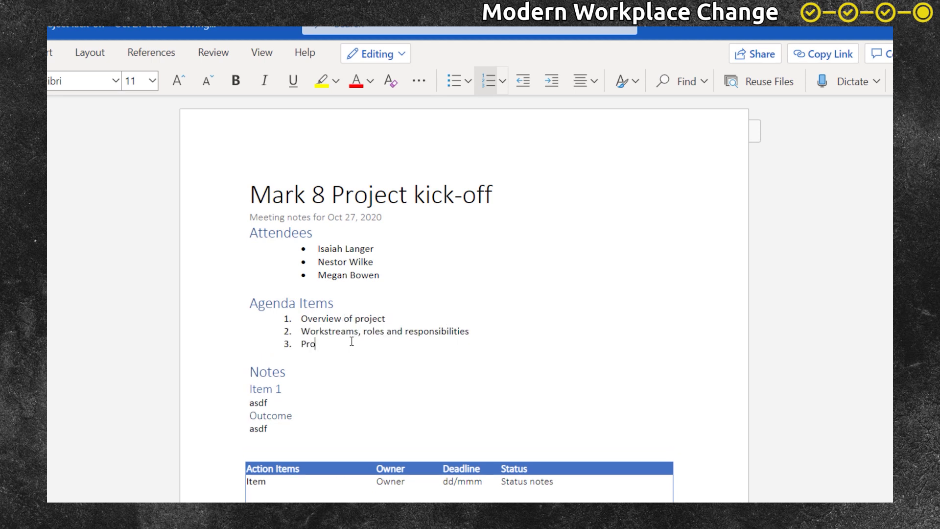
text(ject standards)
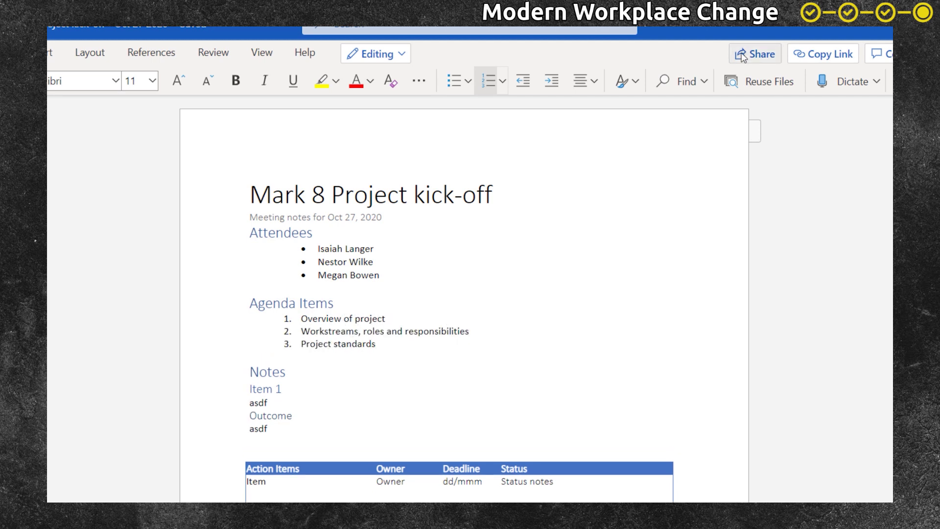
click(743, 57)
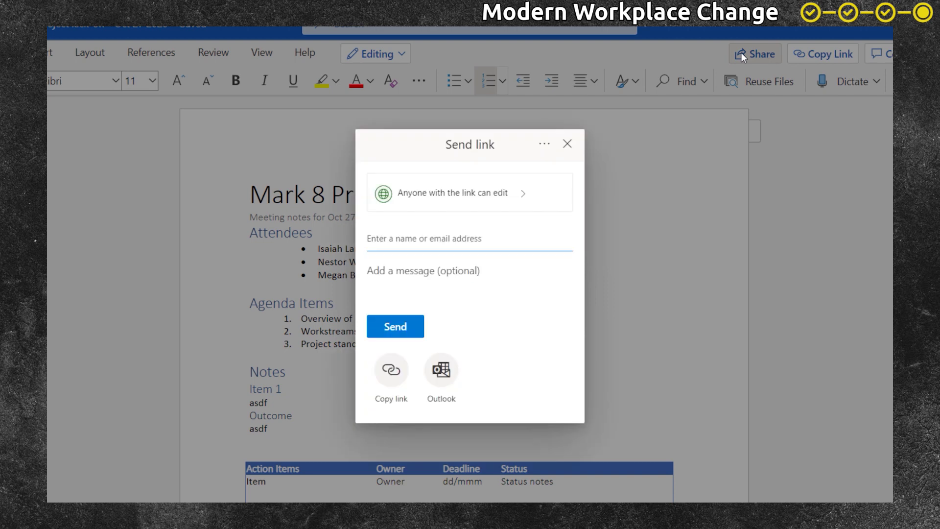
- Limit the edit link to specific people: two colleagues and one external e-mail address
click(497, 193)
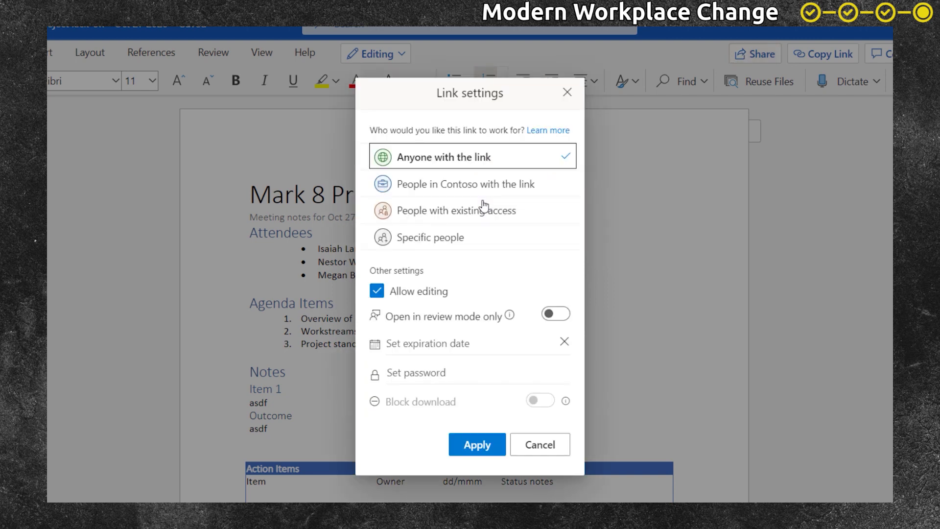
click(461, 244)
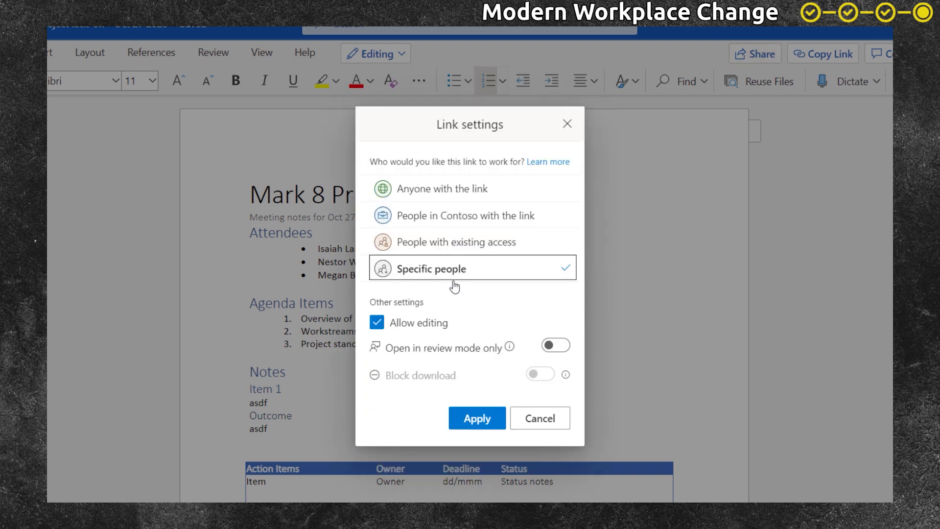
click(476, 421)
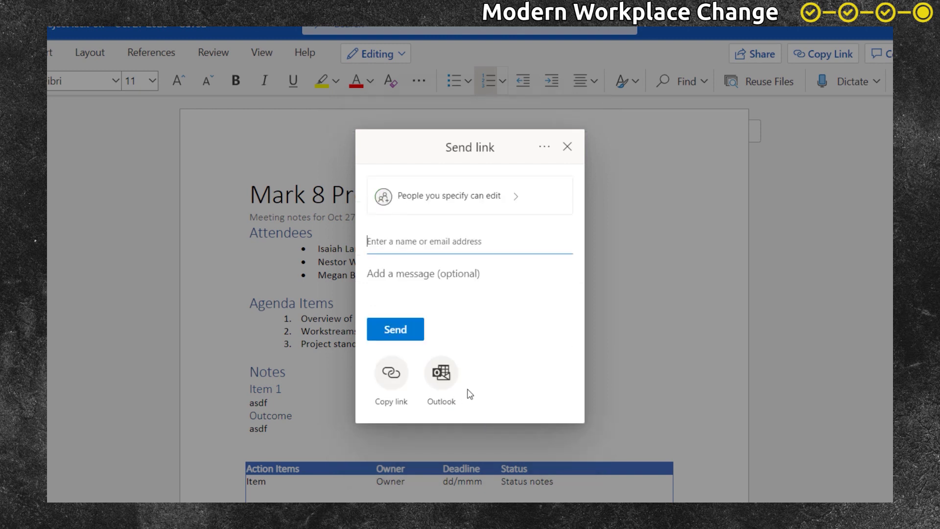
text(Isa)
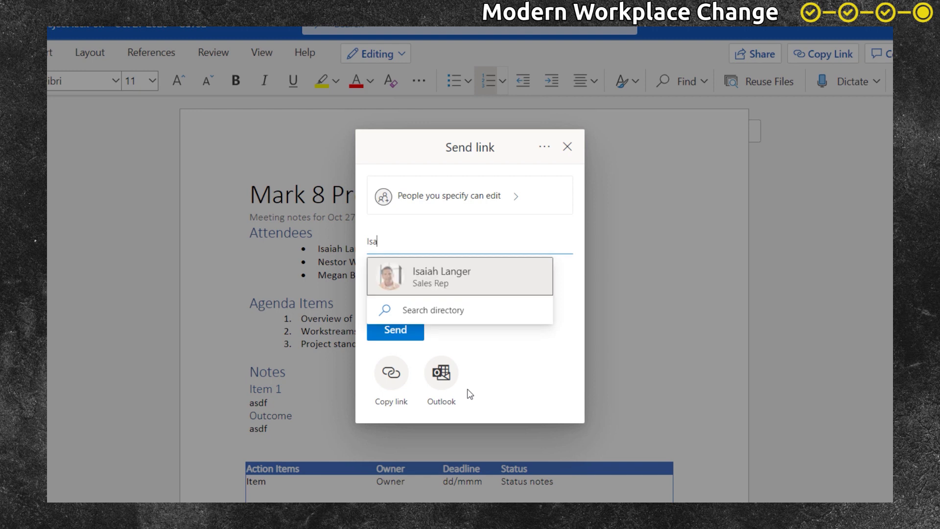
key(Return)
text(Nestor)
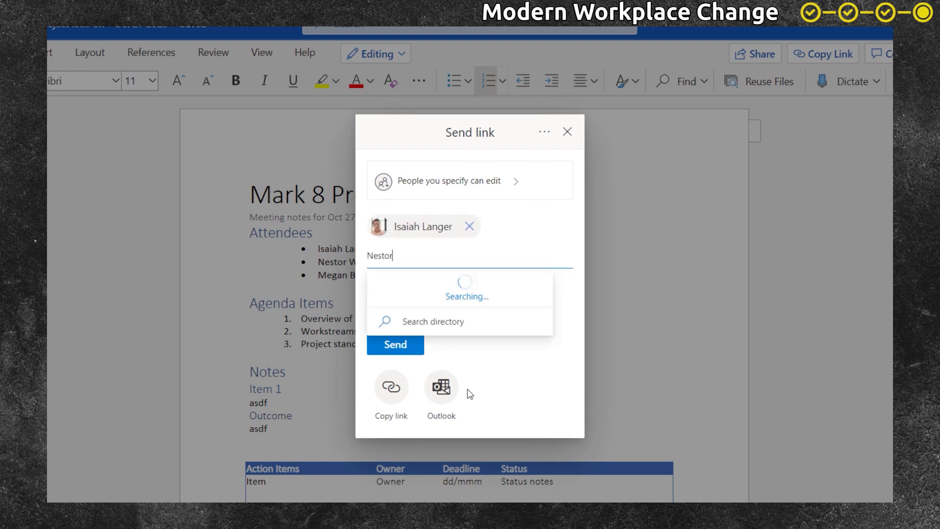
key(Return)
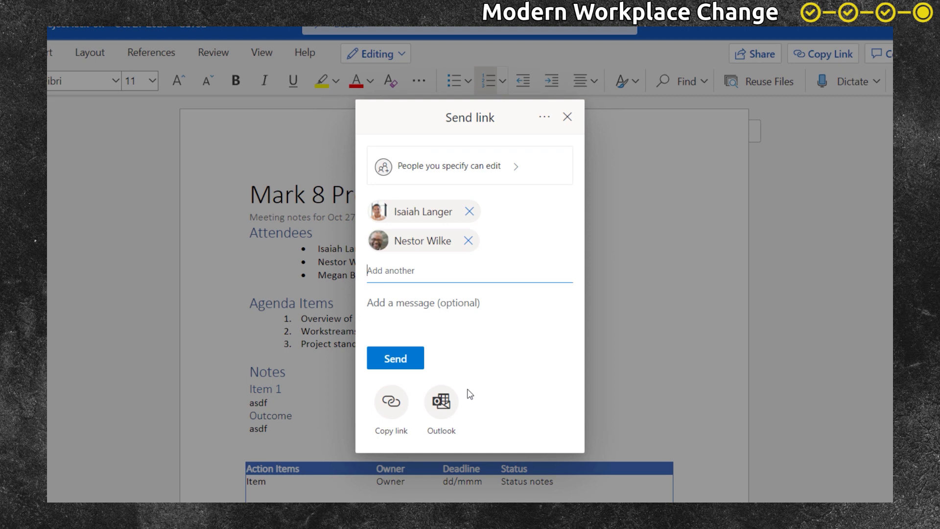
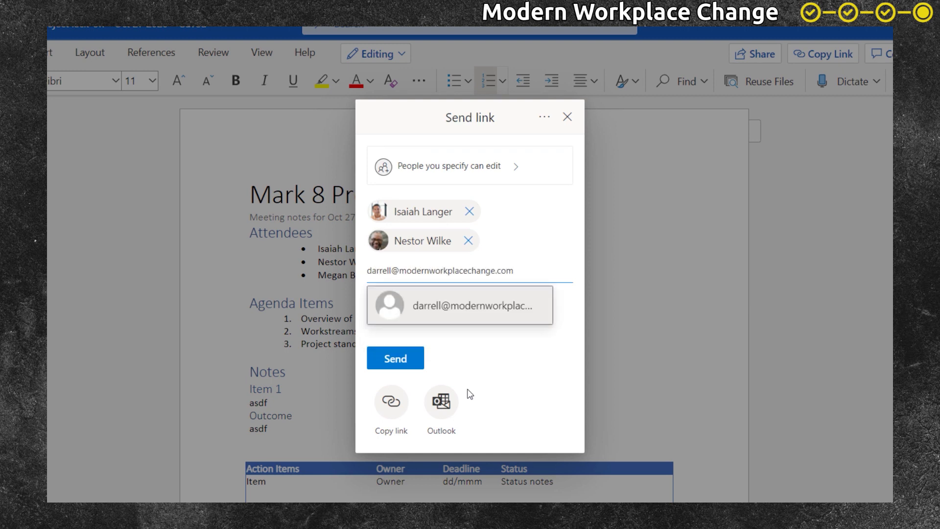
key(Return)
- Copy the document's sharing link and bring the kick-off invitation to the front
scroll(569, 245, down, 1)
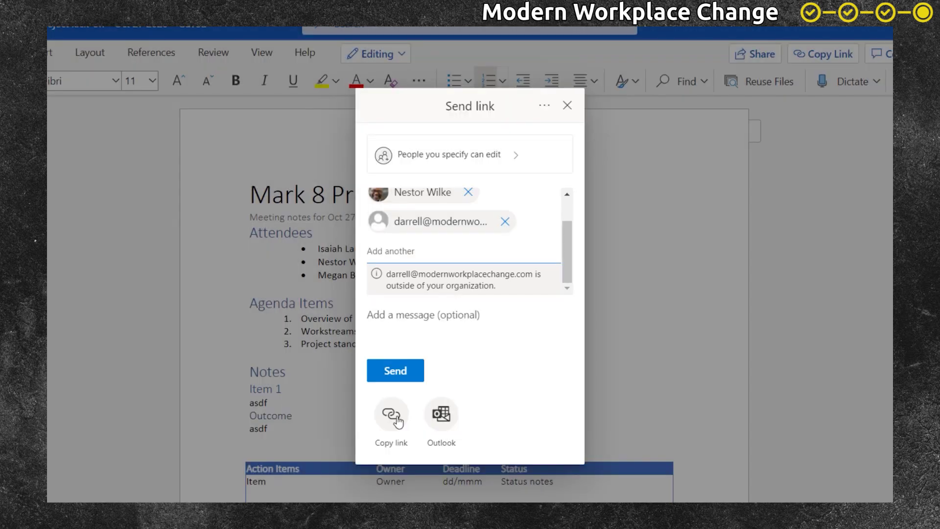
click(399, 422)
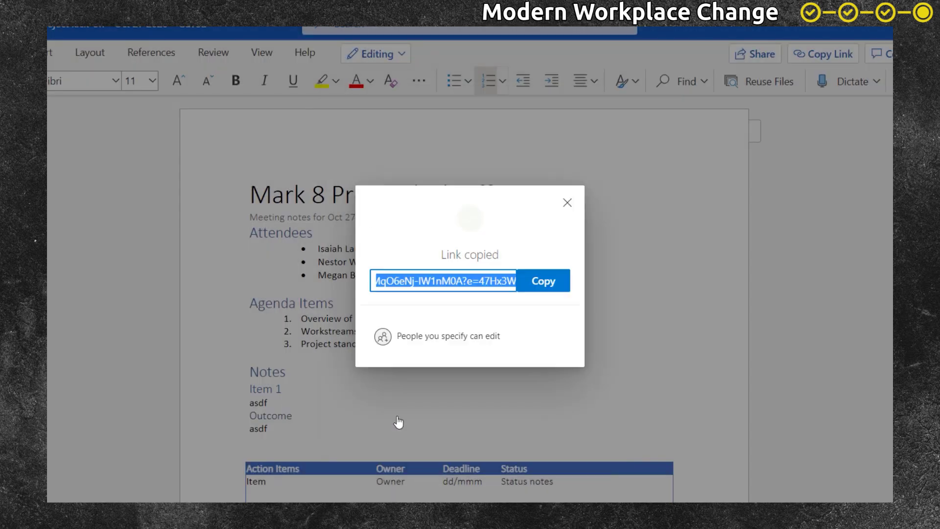
click(545, 282)
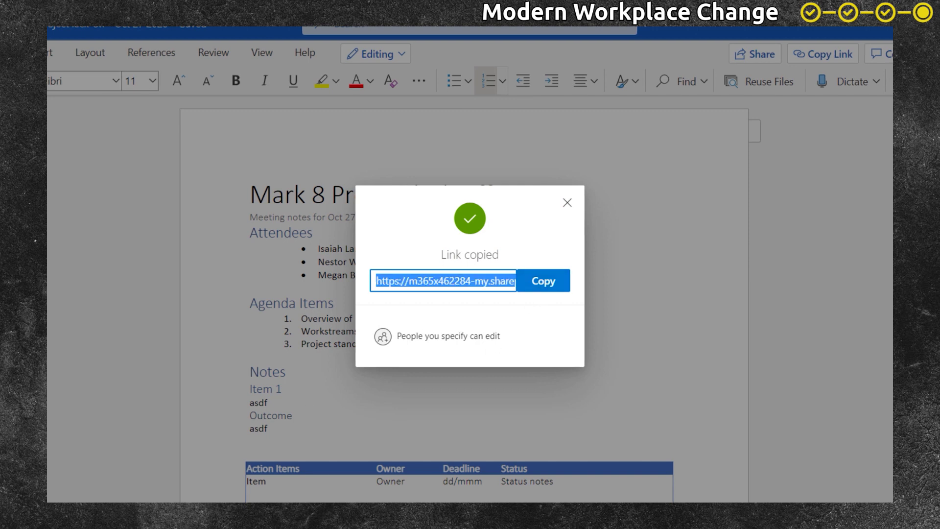
mouse_move(143, 497)
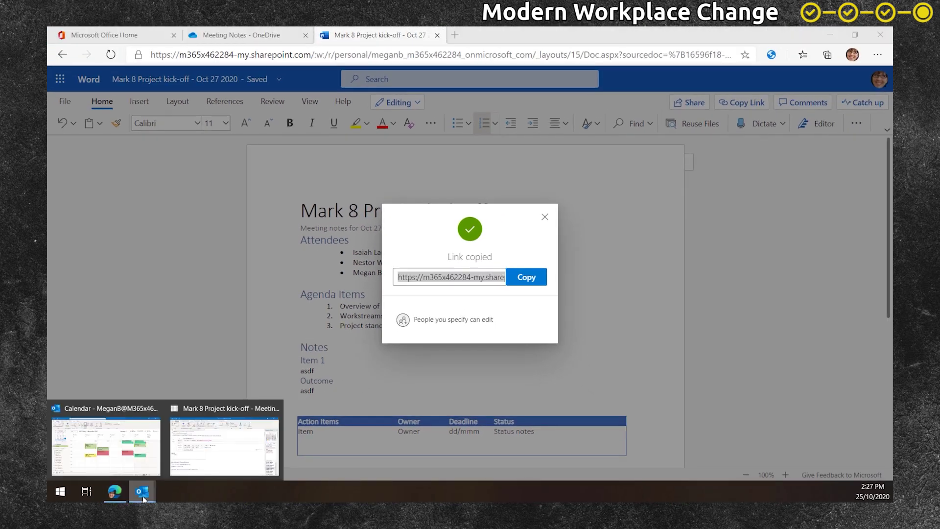
click(242, 459)
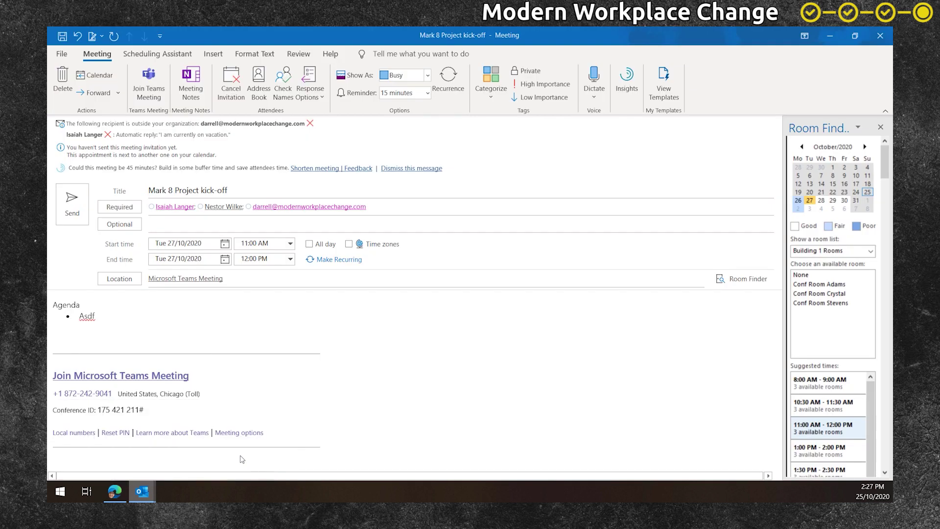
- Paste the notes link under Agenda and replace 'Asdf' with 'Overview of project'
click(70, 336)
key(ctrl+v)
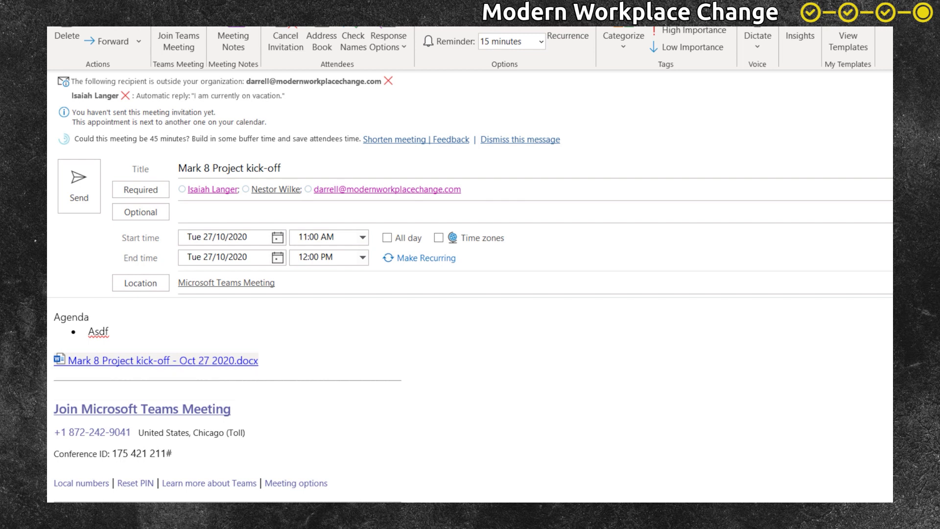
double_click(98, 332)
text(Overview of project)
- Add agenda items 'Workstreams, roles and responsibilities' and 'Project standards', then send the invitation
key(Return)
text(Work)
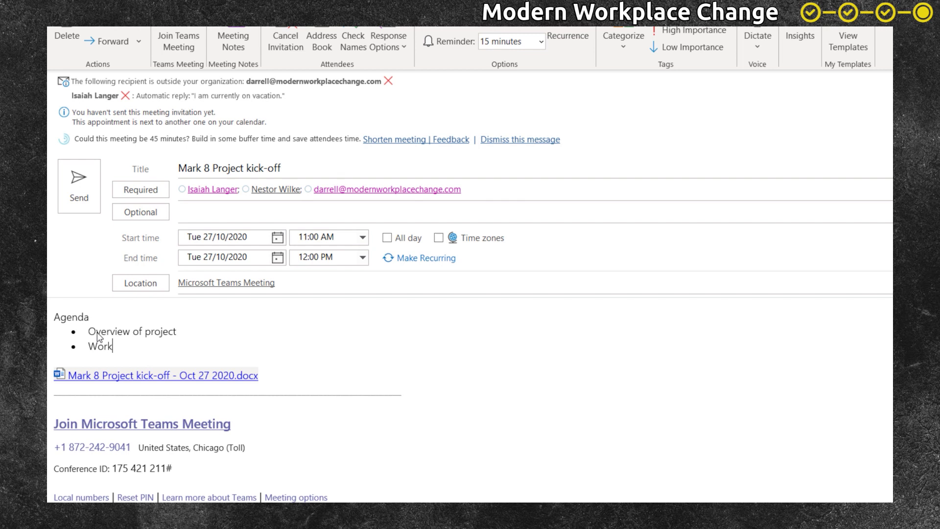
text(streams, roles and responsibilities)
key(Return)
text(Proje)
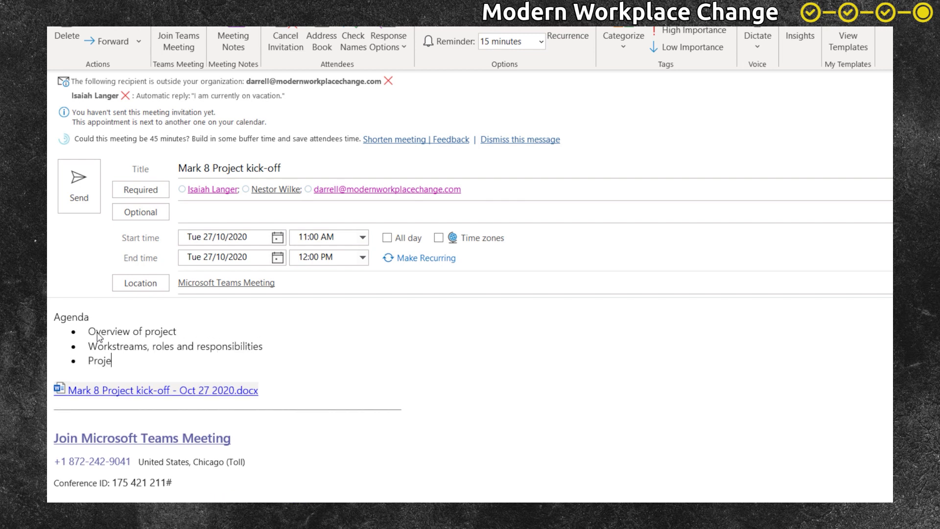
text(ct standards)
click(78, 189)
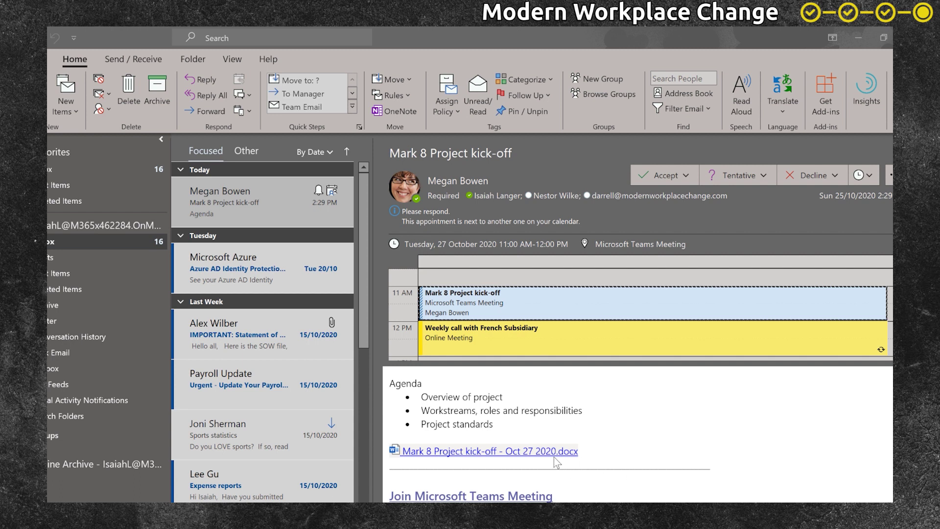
- Open the Mark 8 Project kick-off - Oct 27 2020.docx link from the received invitation
click(551, 451)
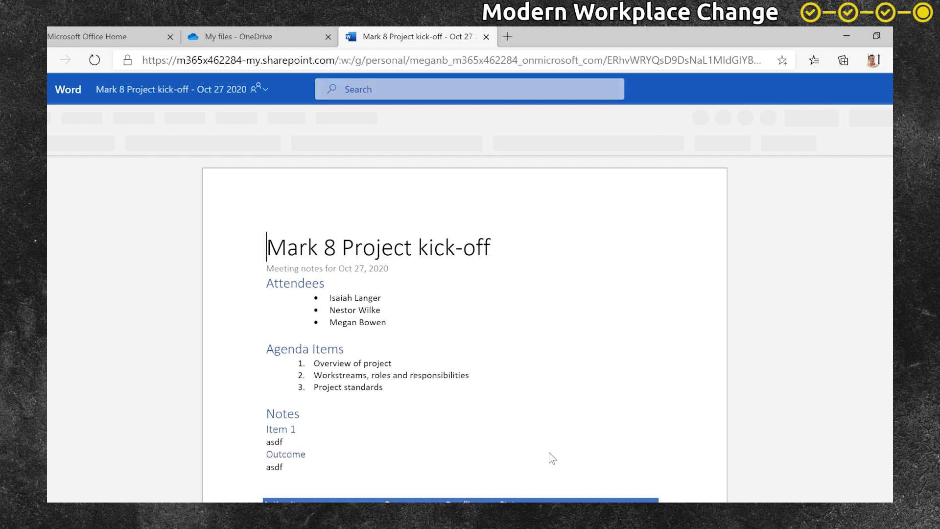
- Add 'Stakeholder engagement' as a fourth numbered agenda item after Project standards
click(385, 388)
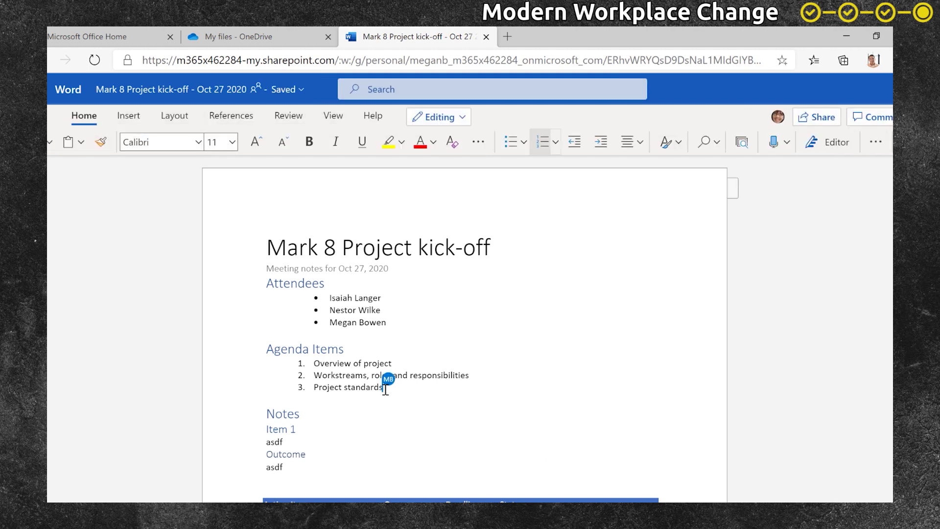
key(Return)
text(Sta)
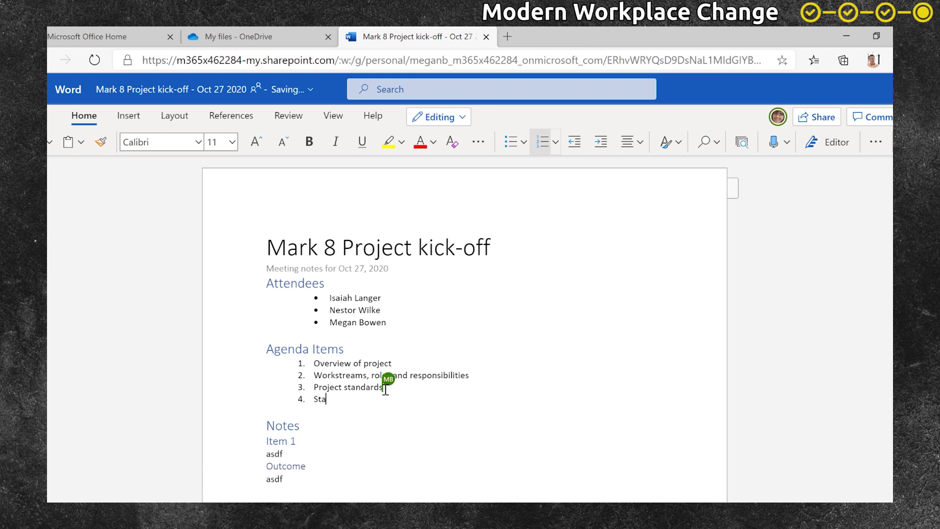
text(keholder engage)
key(Return)
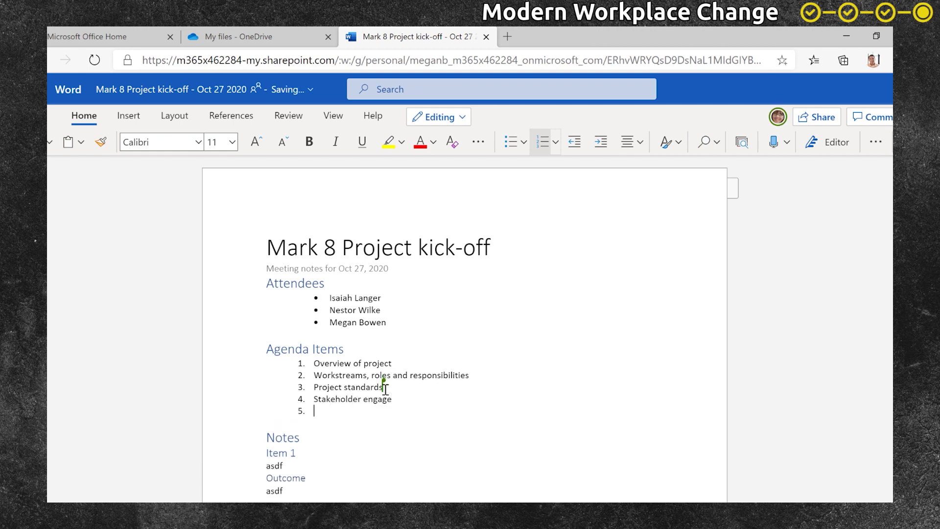
key(BackSpace)
key(BackSpace)
text(ment)
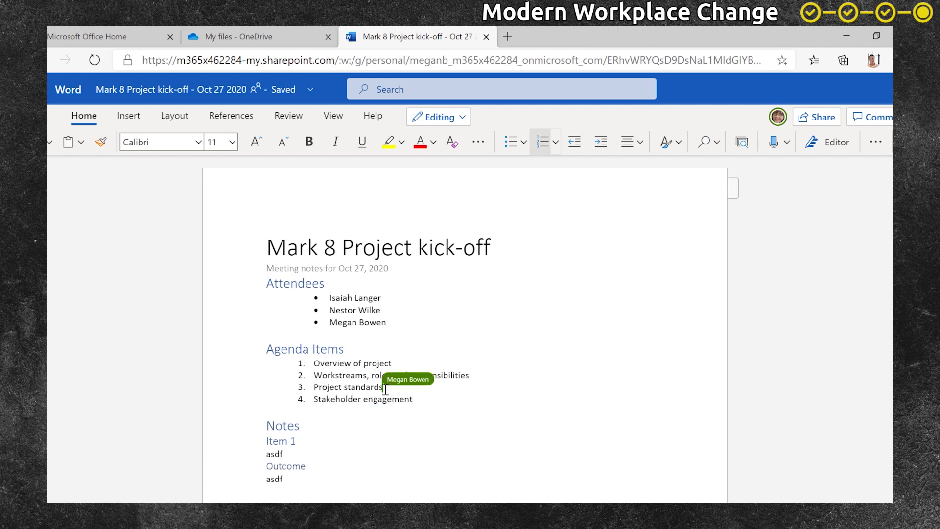
- Accept the invitation with a reply noting the added agenda item, then join the Teams meeting
key(alt+Tab)
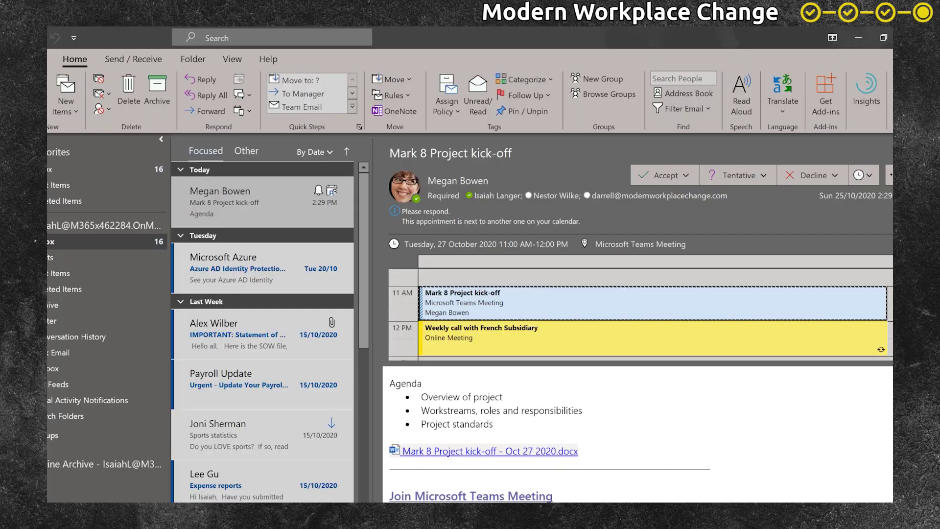
click(682, 172)
click(688, 195)
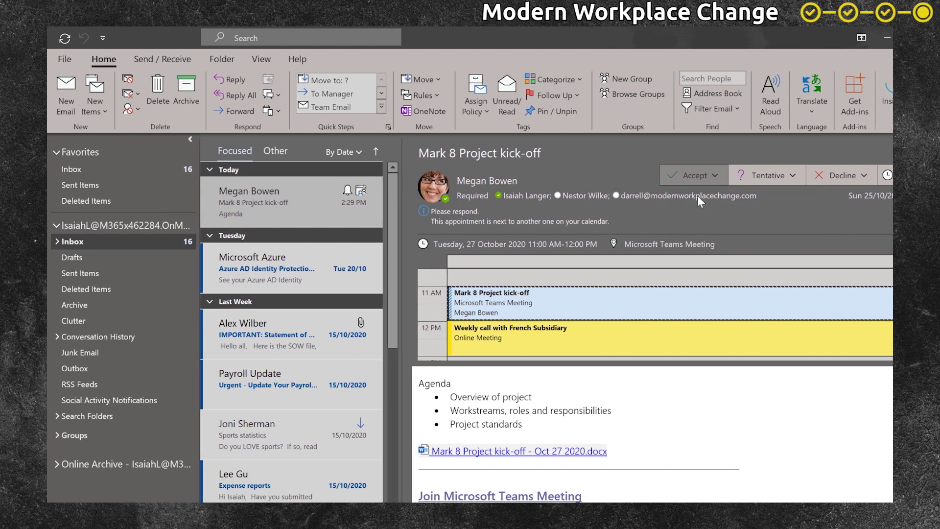
text(I')
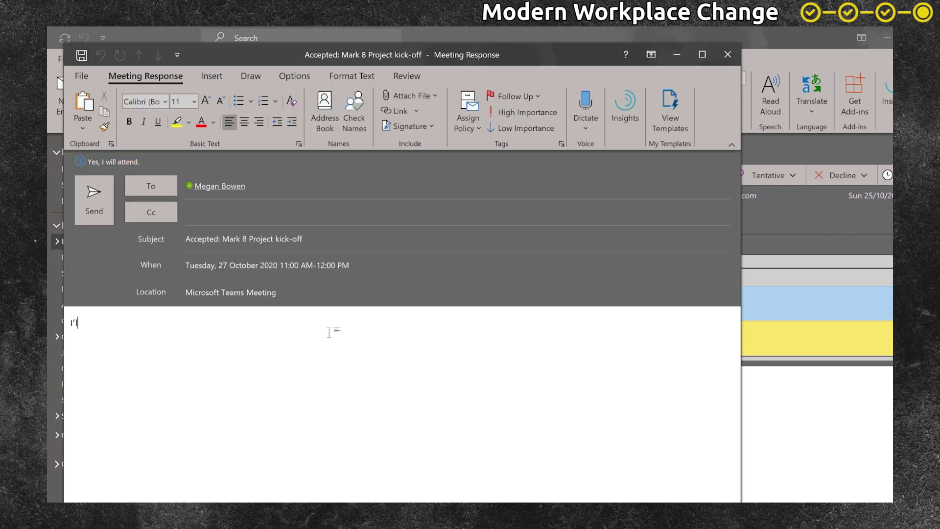
text(ll be there Megan. I've added another item)
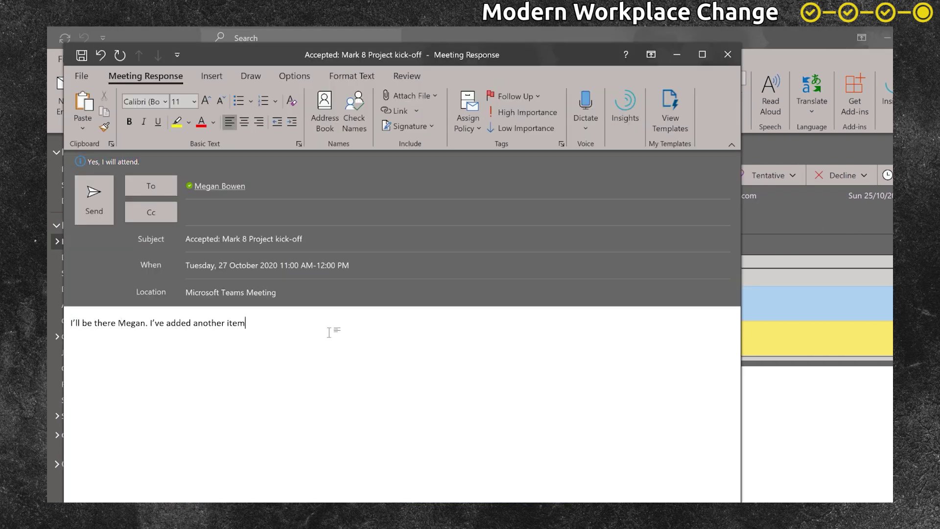
text( to the agenda.)
click(93, 194)
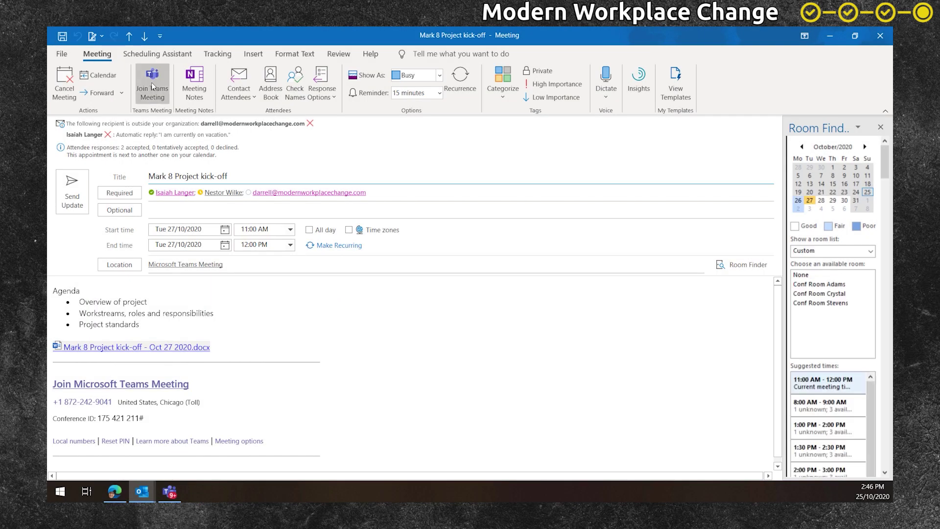
click(151, 82)
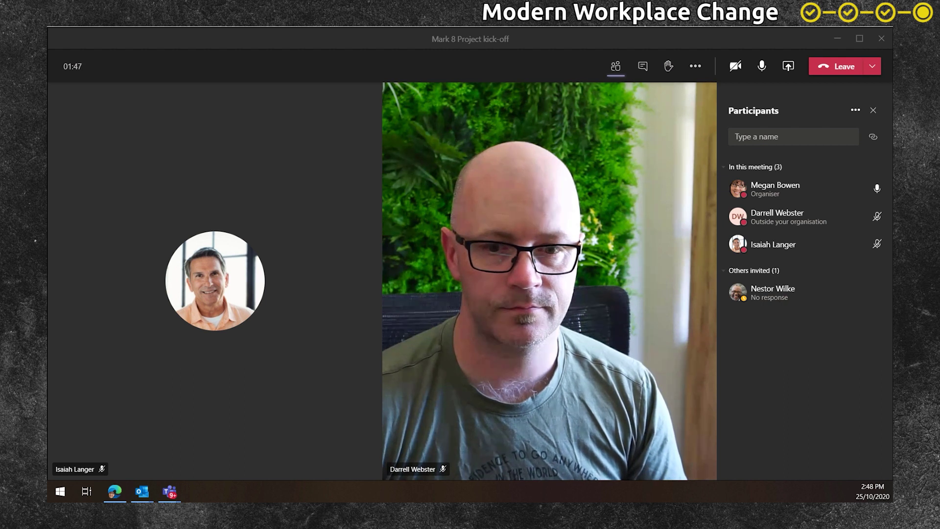
- Present Screen #3 in the kick-off meeting and switch to the main Teams window
click(803, 188)
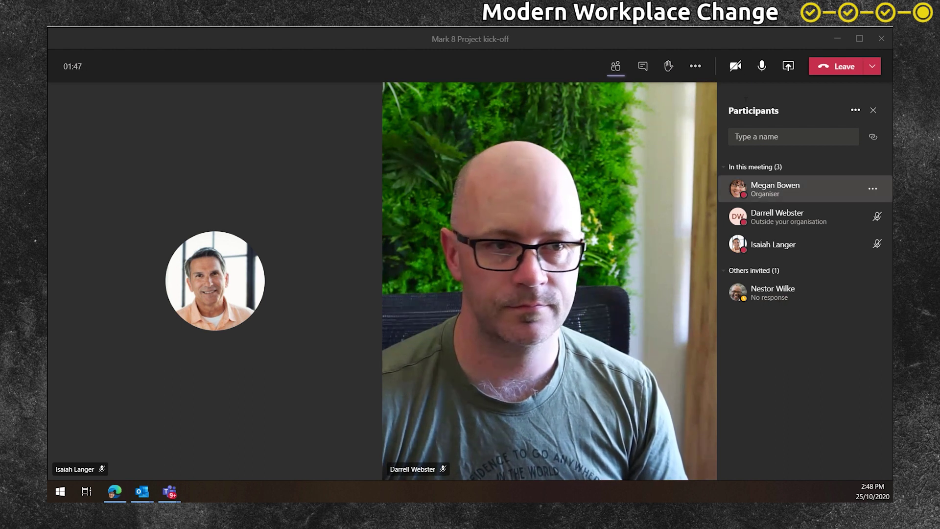
click(788, 67)
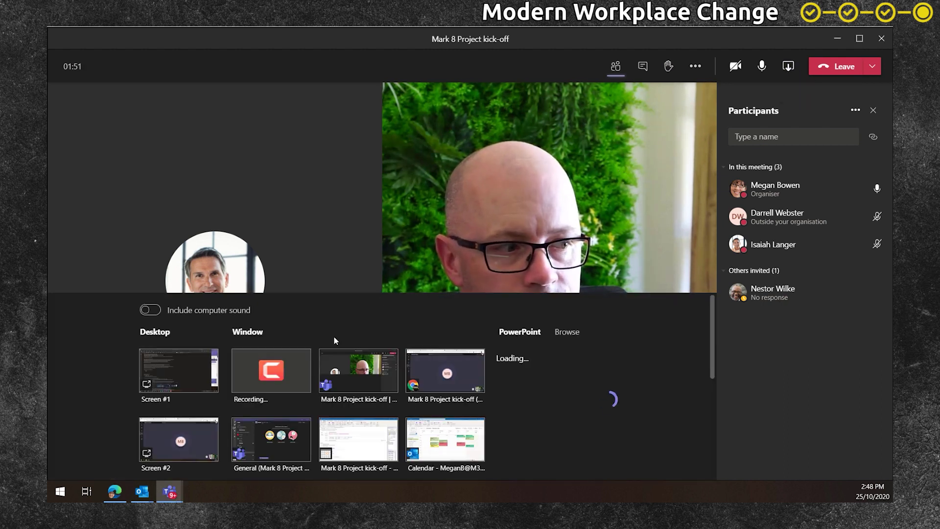
scroll(178, 420, down, 5)
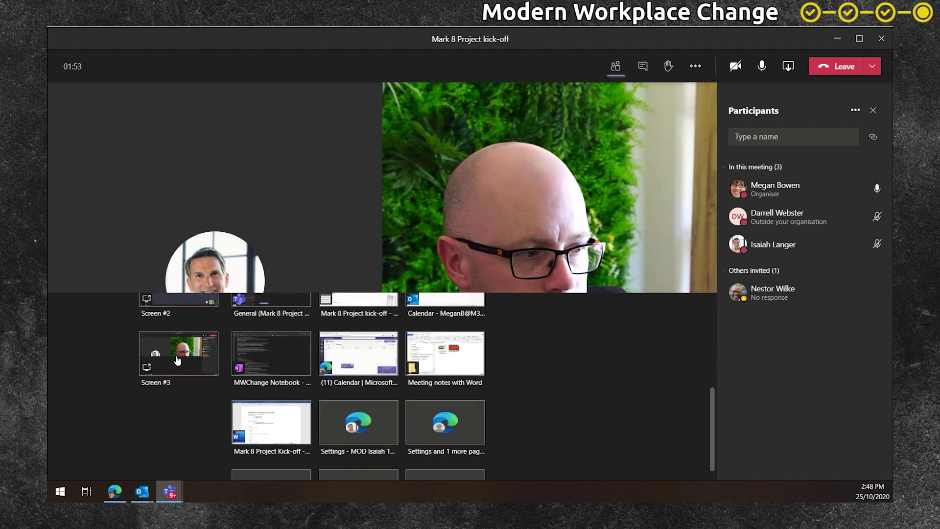
click(175, 361)
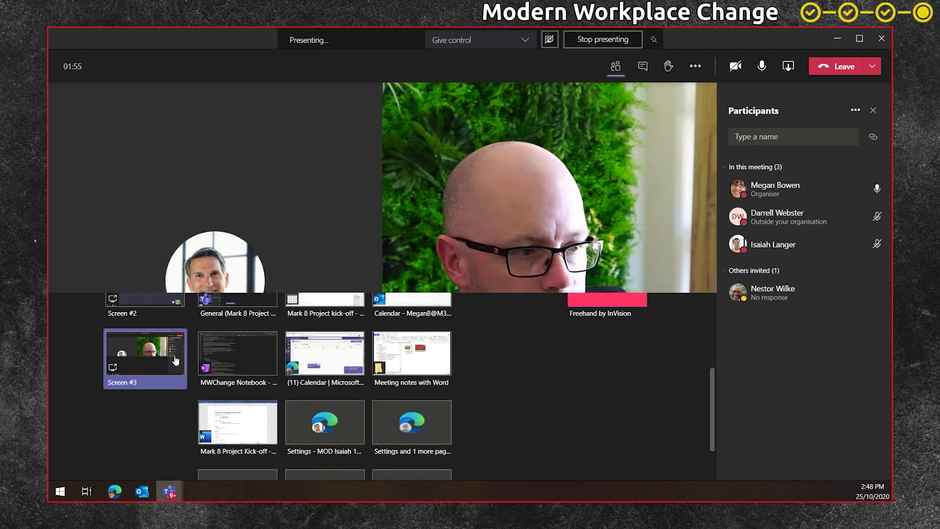
click(175, 361)
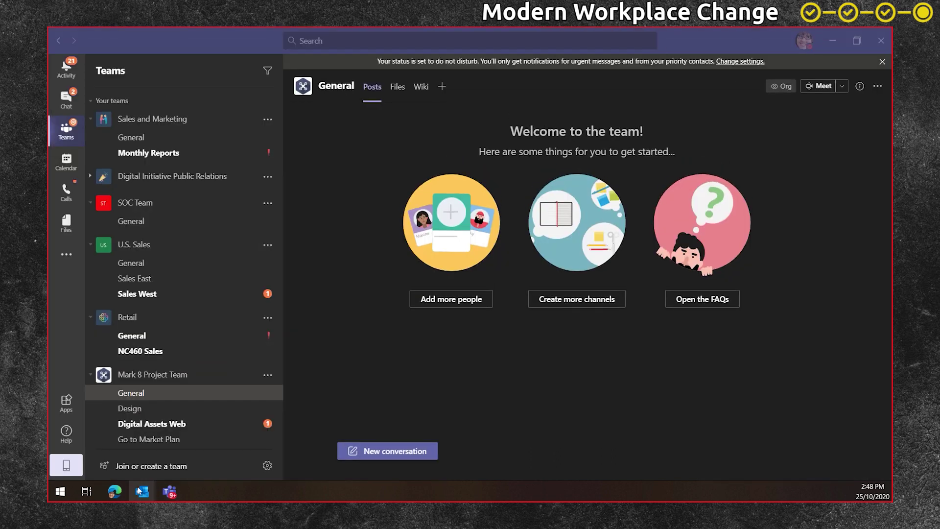
- Bring up the kick-off invitation and open its linked notes .docx in Word
mouse_move(140, 490)
click(218, 456)
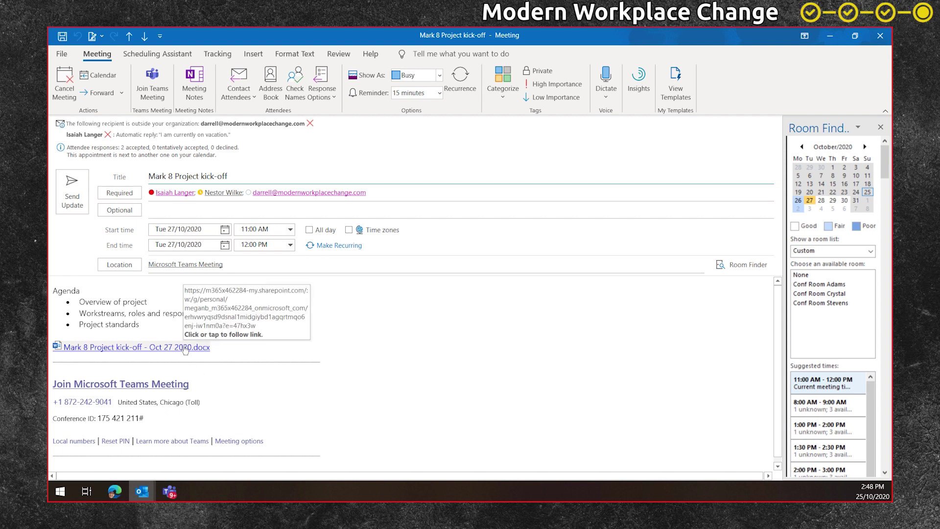
click(186, 347)
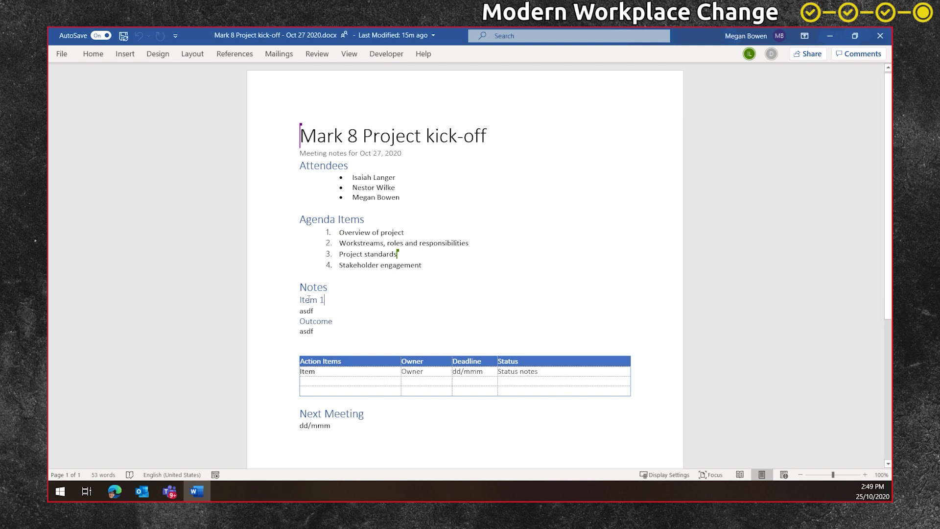
- Replace the Item 1 heading with 'Overview of project', then return to the meeting window
drag(324, 300, 299, 301)
text(Overview of project)
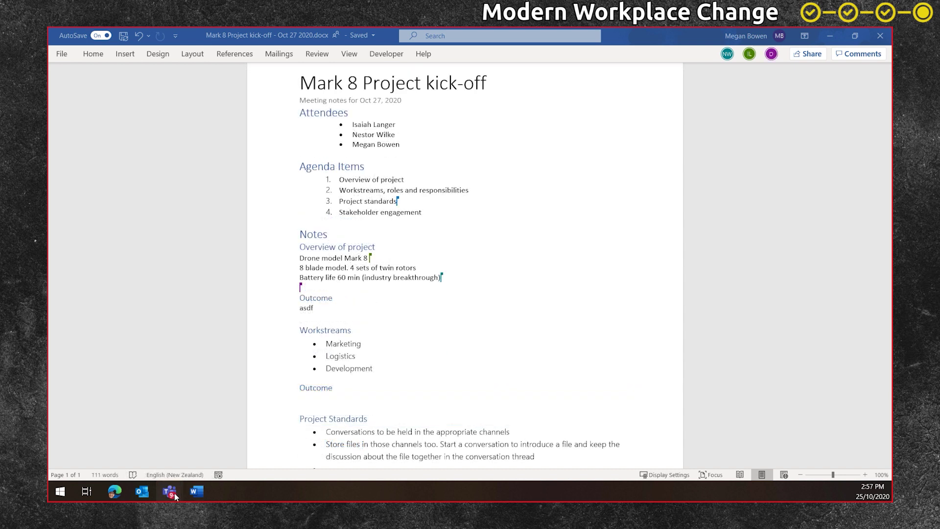
mouse_move(172, 492)
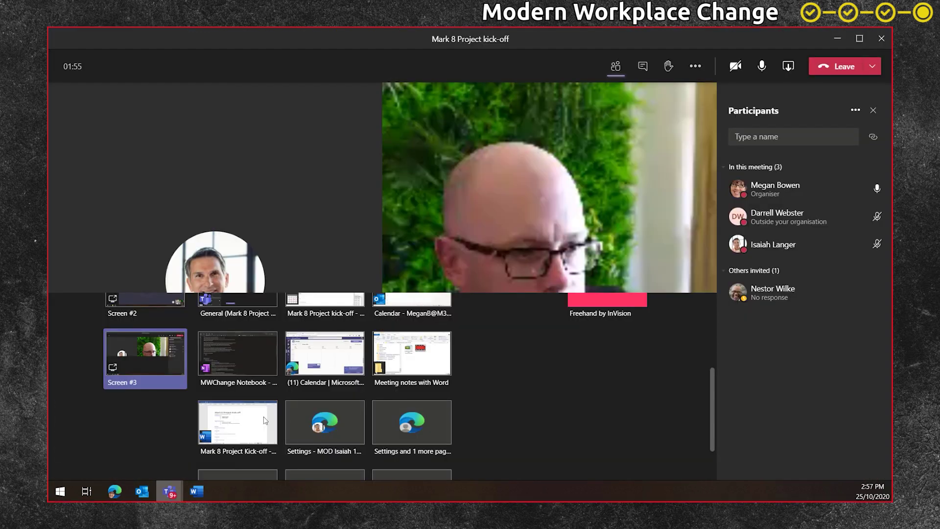
click(230, 426)
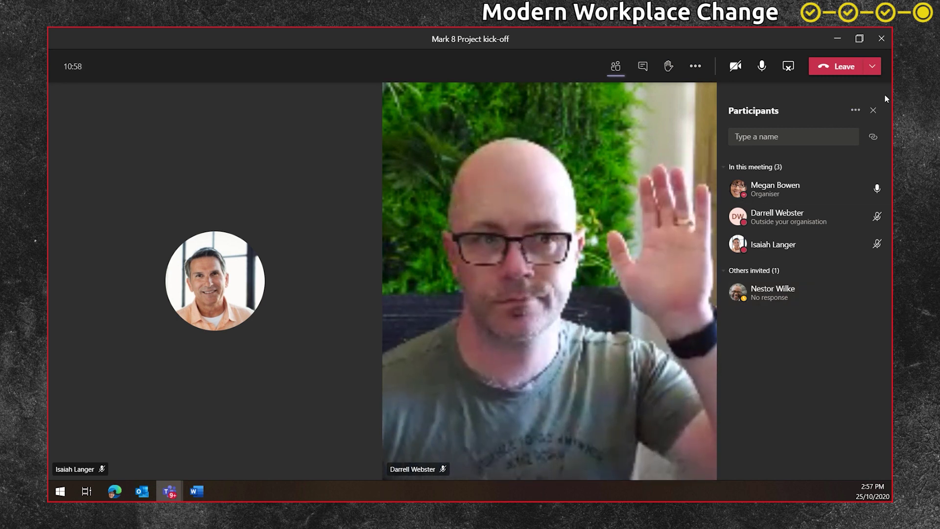
- End the kick-off meeting for everyone via Leave > End meeting and confirm
click(872, 68)
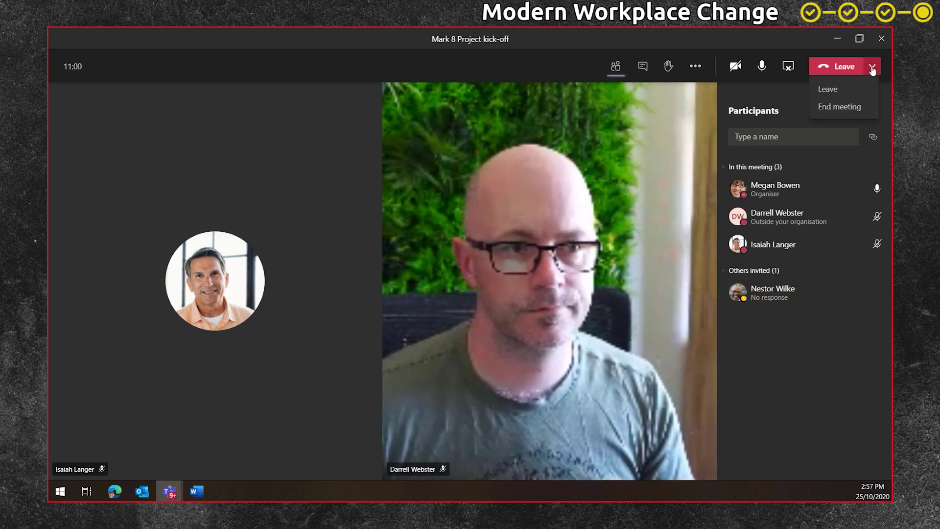
click(839, 107)
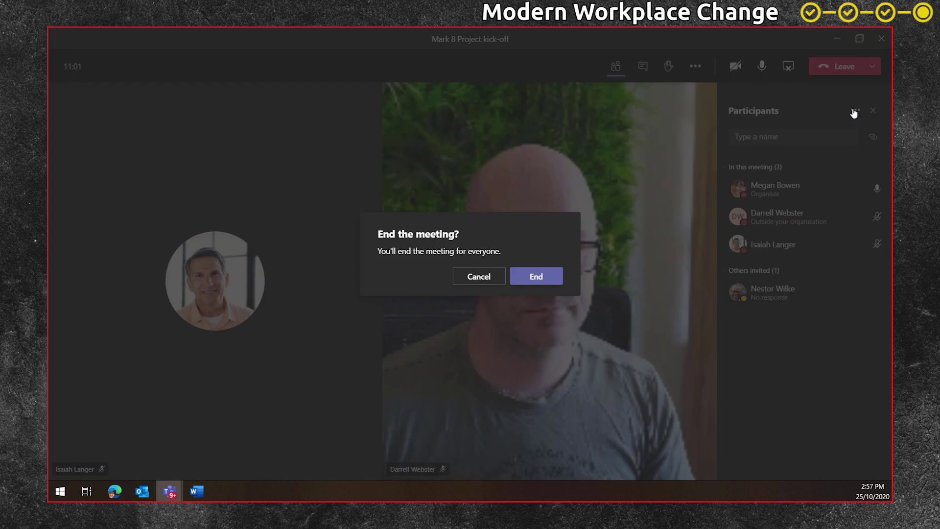
click(542, 278)
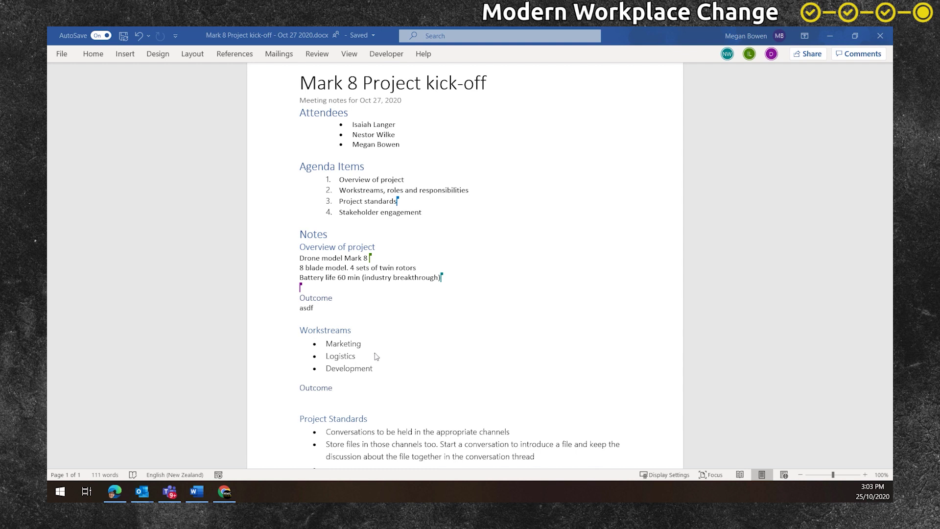
click(372, 356)
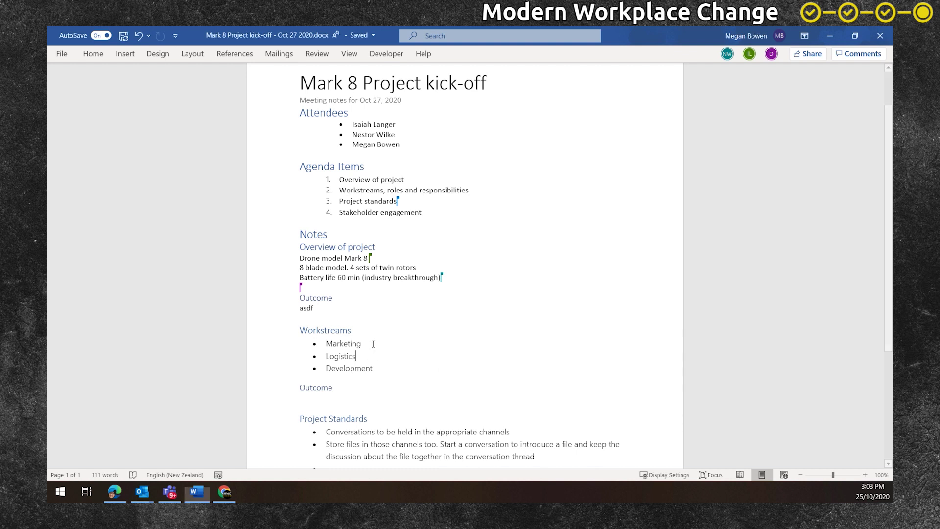
double_click(334, 344)
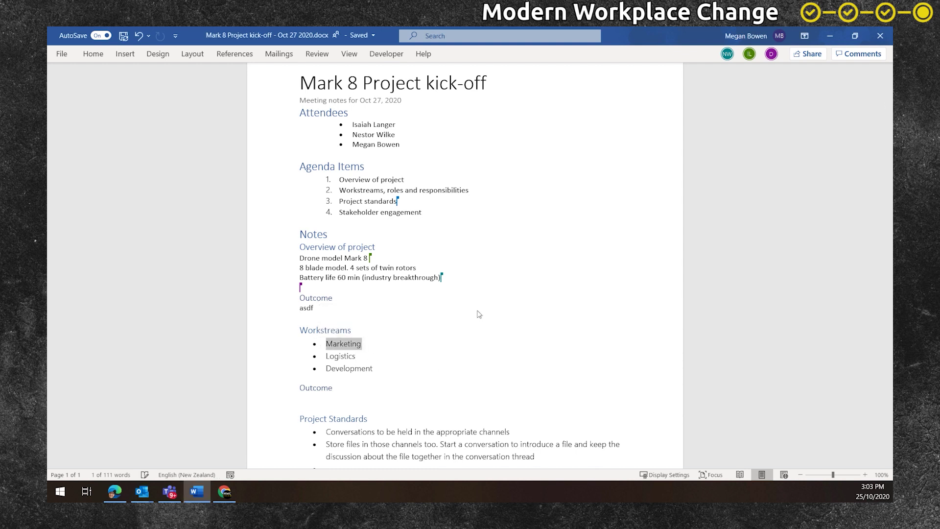
key(ctrl+alt+m)
text(@isai)
key(Return)
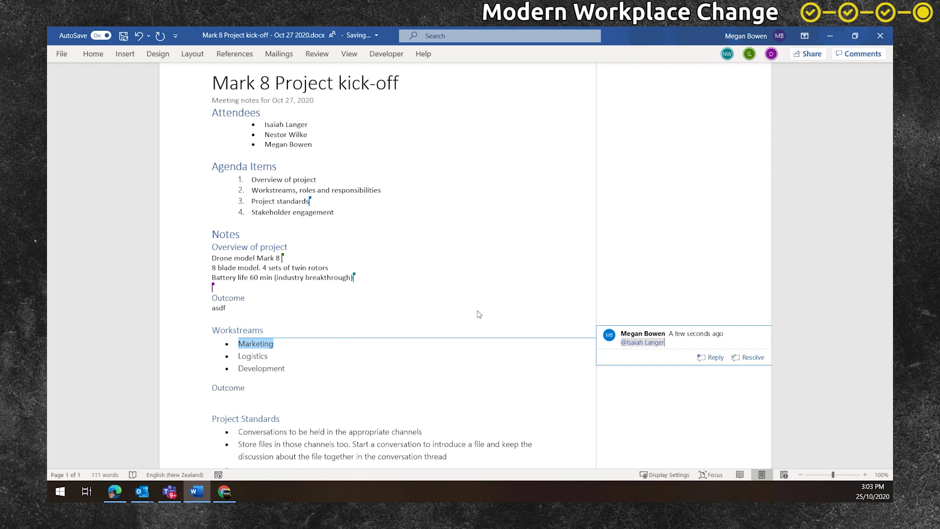
text(, please add more detail to your plan before the next meeting.)
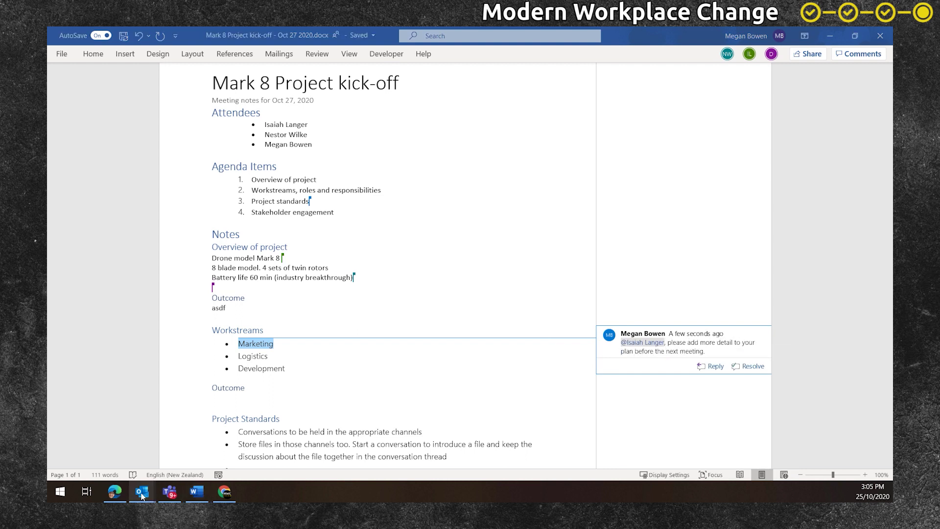
mouse_move(142, 491)
click(235, 459)
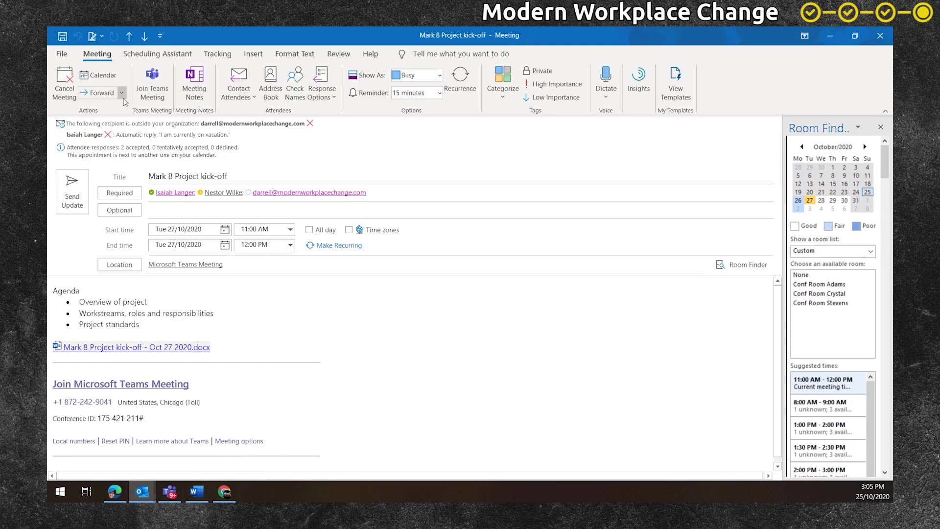
- Reply to all attendees thanking them and asking them to check and update their items
click(244, 101)
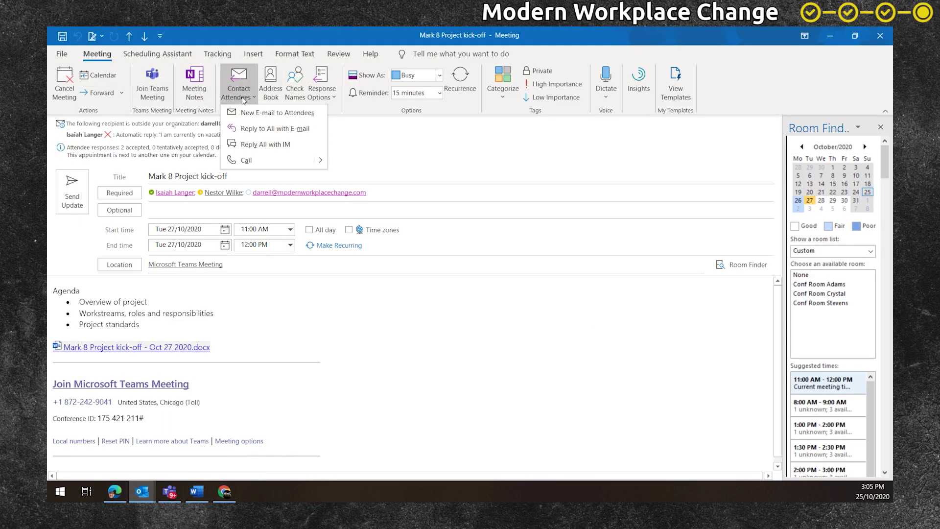
click(264, 129)
text(Thank you all for attending. I have added a few more actions and comments to the notes.)
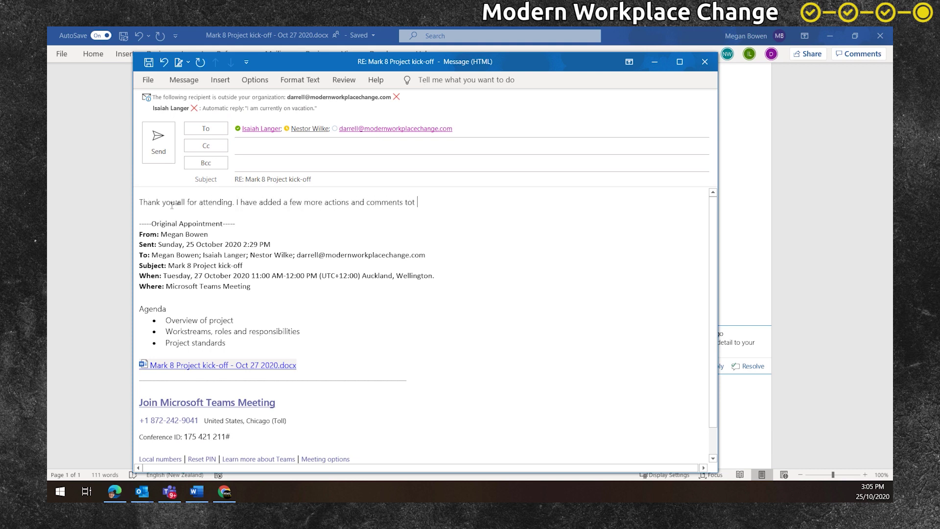
key(Return)
text(Please check and update your items.)
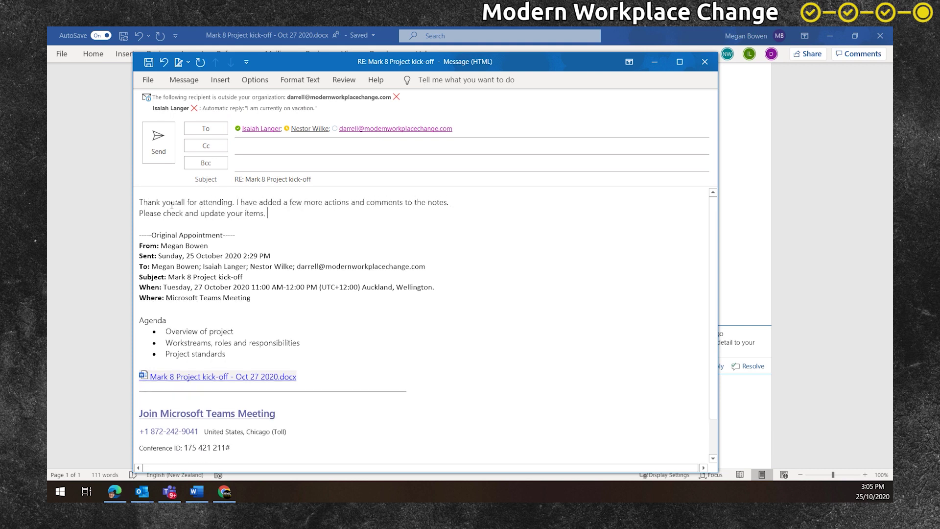
- Paste the meeting notes document link on a new line and send the reply
drag(305, 376, 132, 377)
key(ctrl+c)
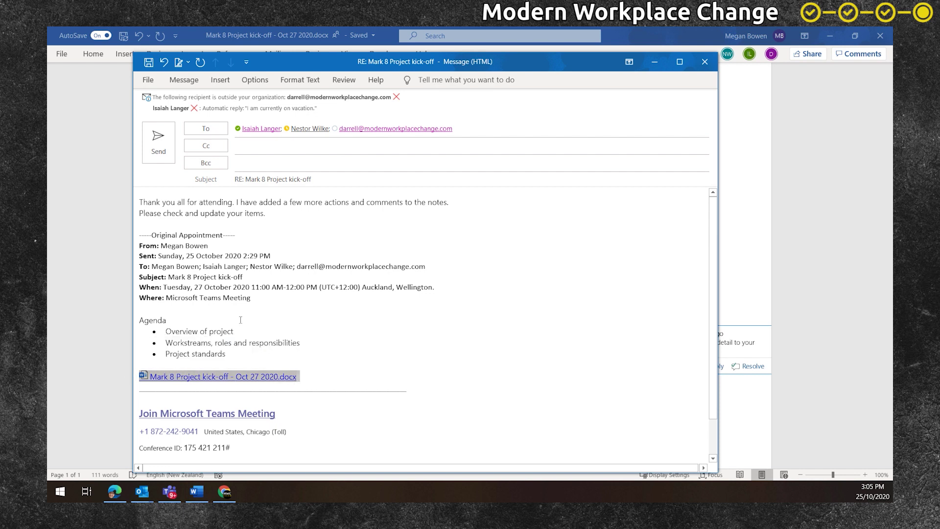
click(282, 215)
key(Return)
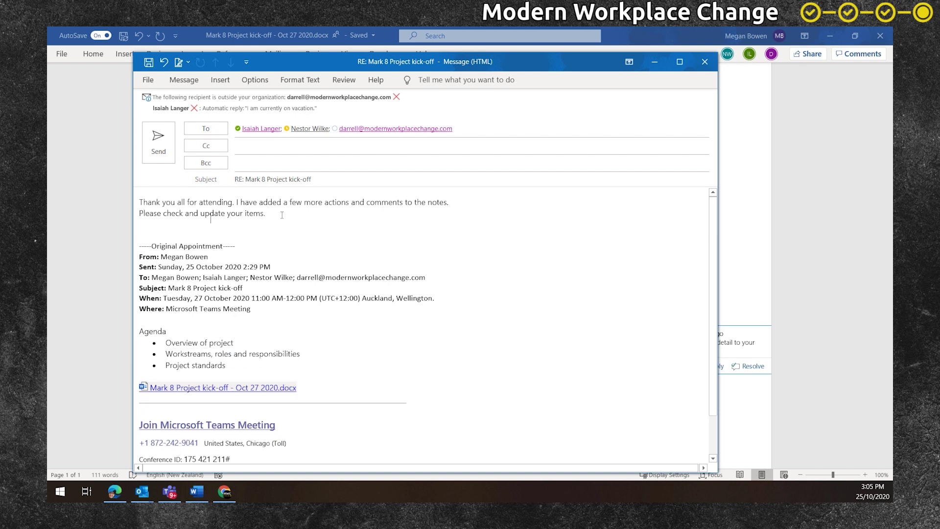
key(ctrl+v)
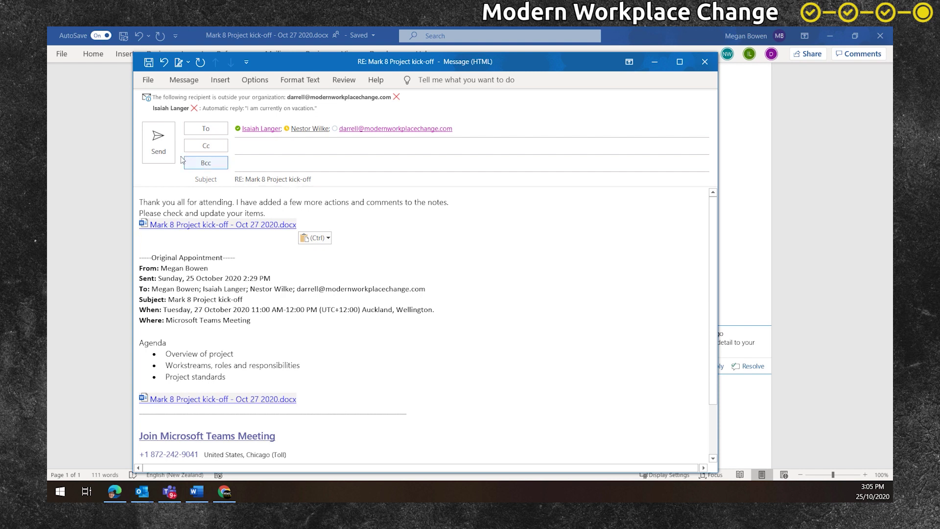
click(159, 144)
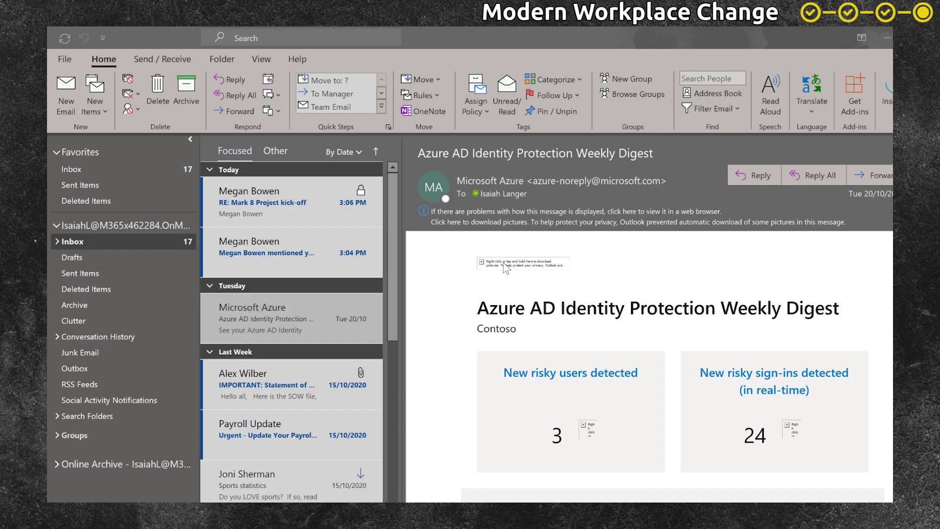
- Open the kick-off notes from the link in the 'RE: Mark 8 Project kick-off' email
click(310, 255)
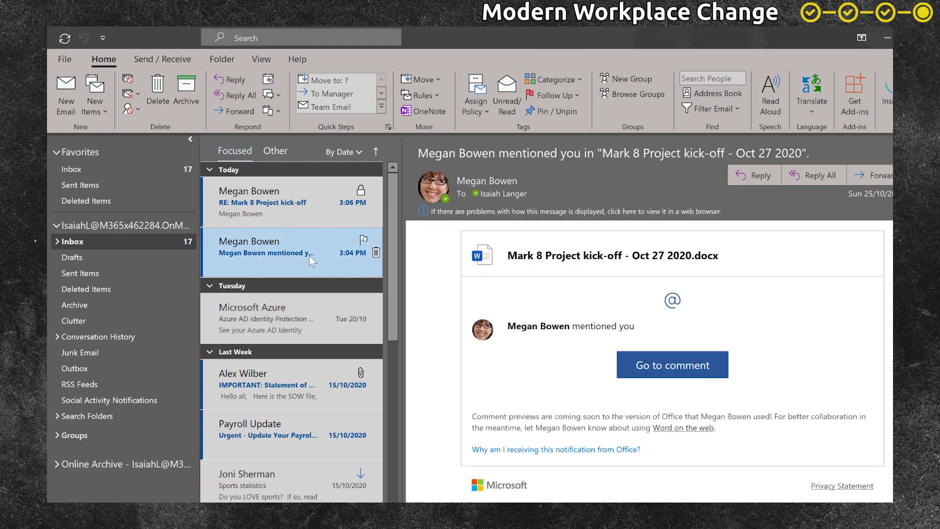
click(290, 214)
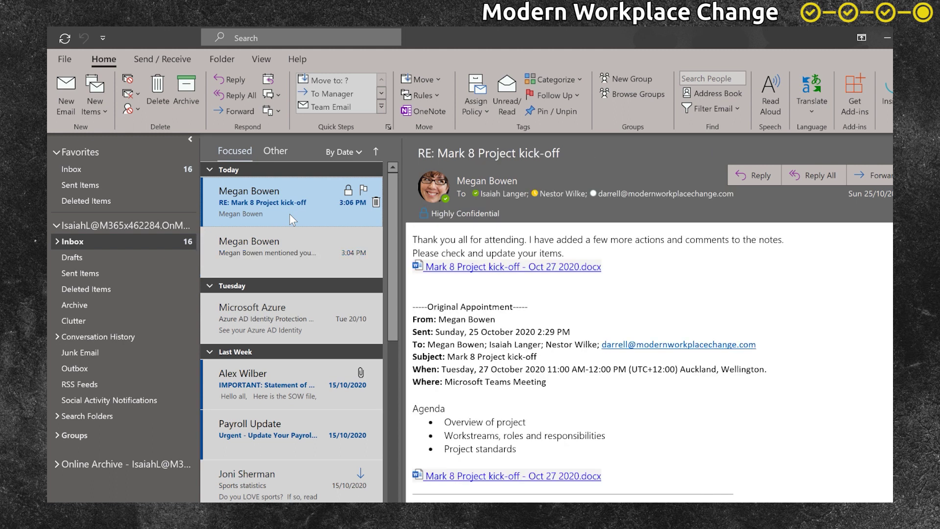
click(505, 268)
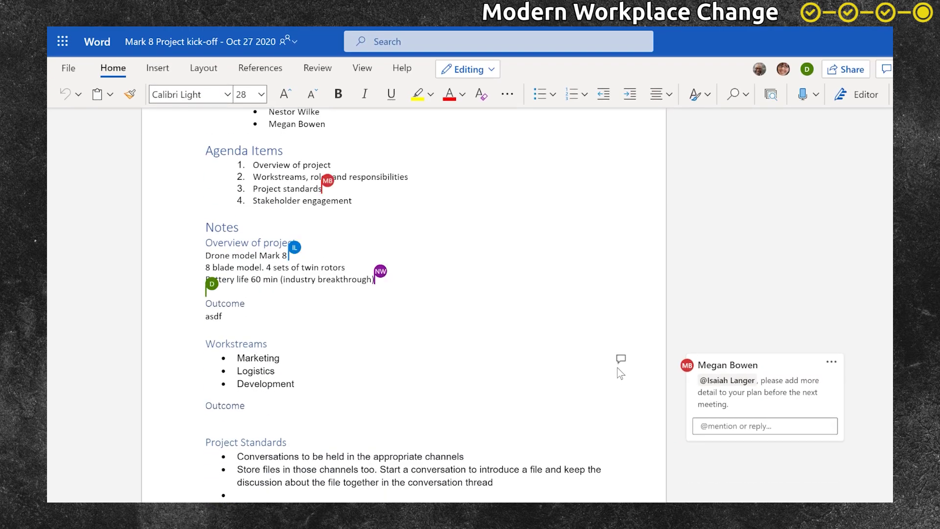
click(726, 426)
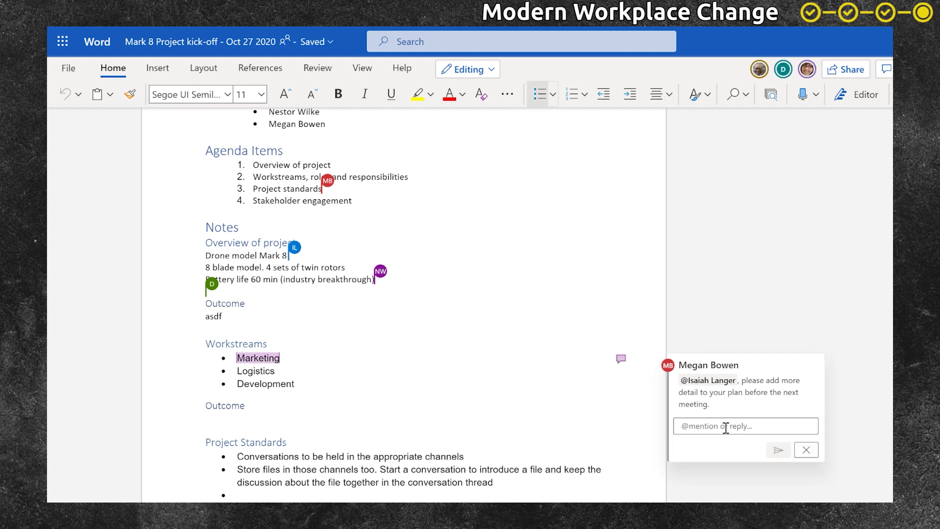
text(Will do @Megan)
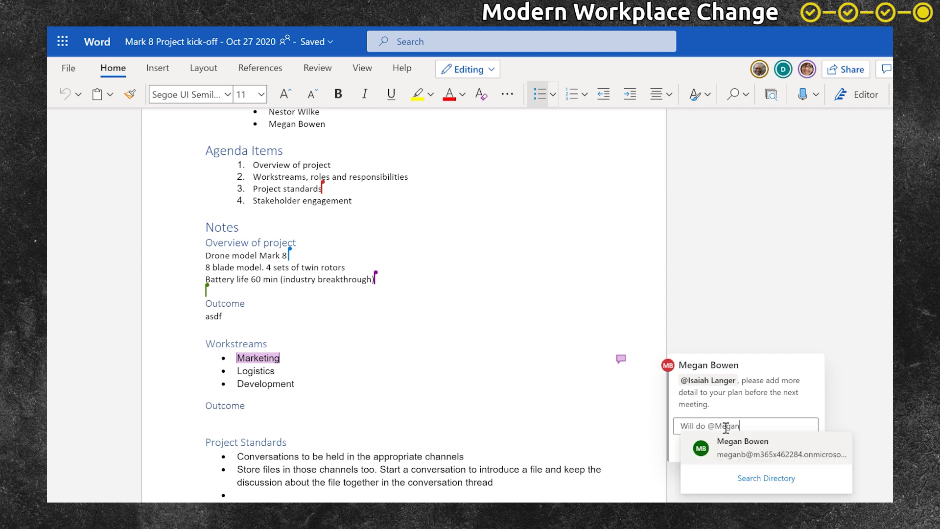
key(Return)
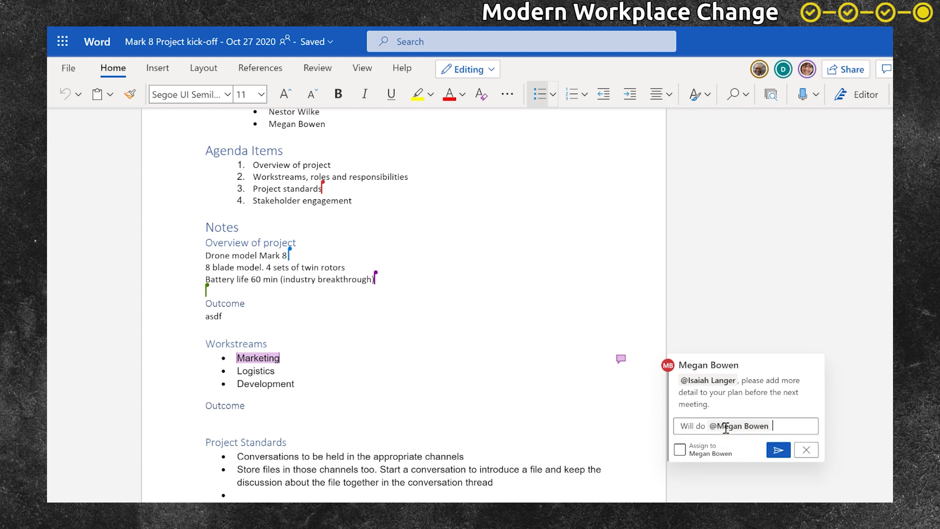
key(Return)
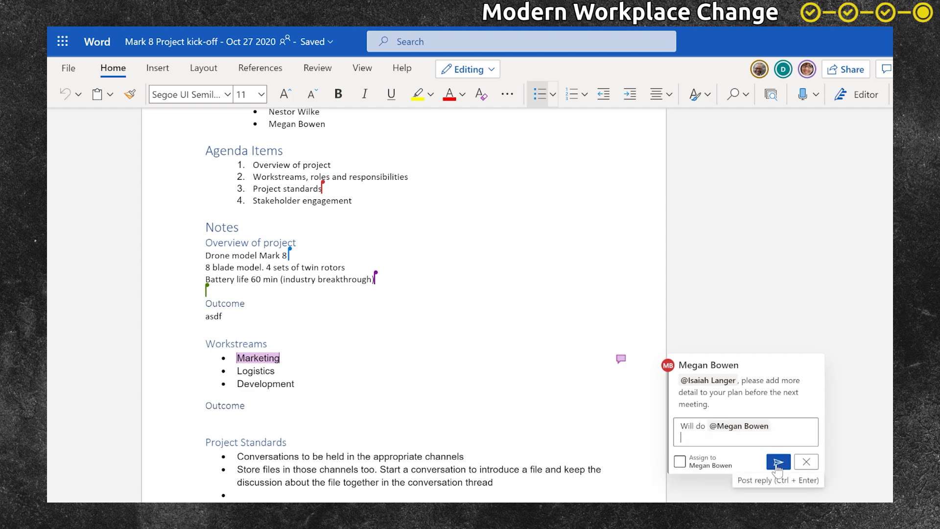
click(778, 463)
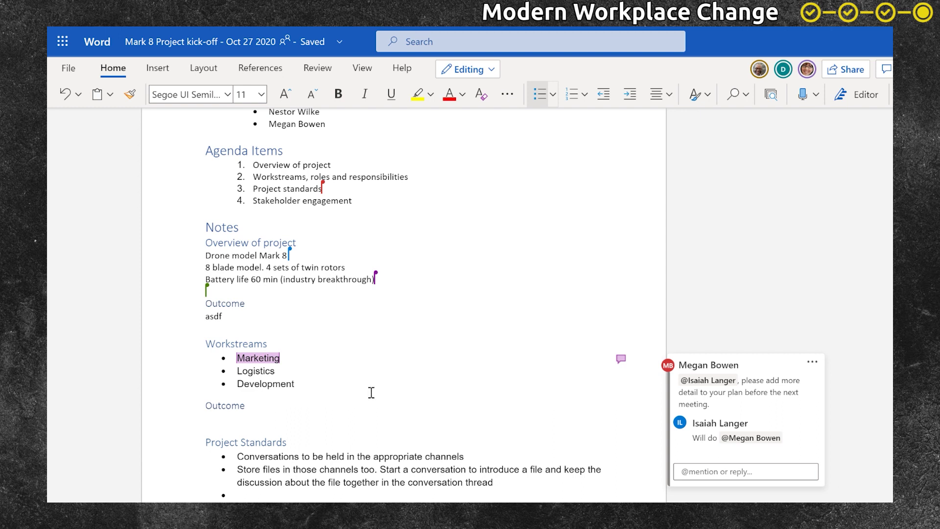
drag(303, 389, 240, 391)
click(483, 341)
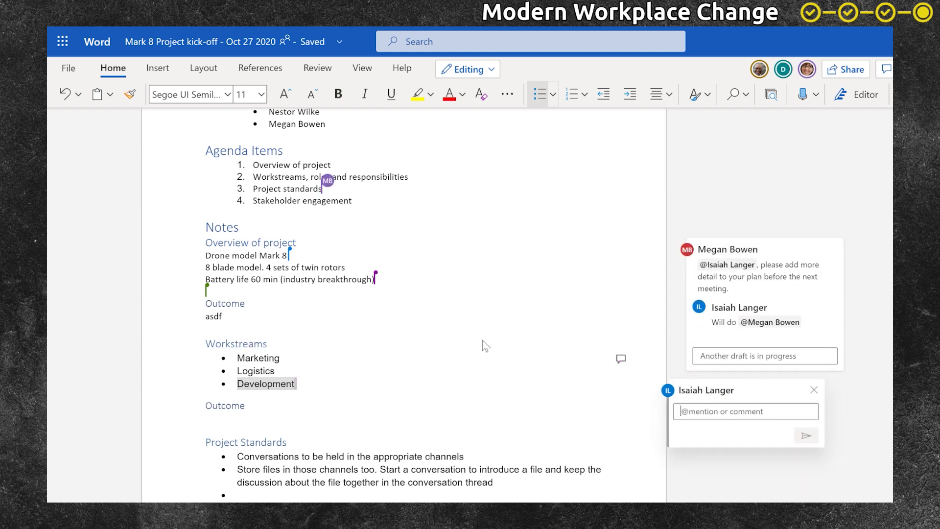
text(@Nestor)
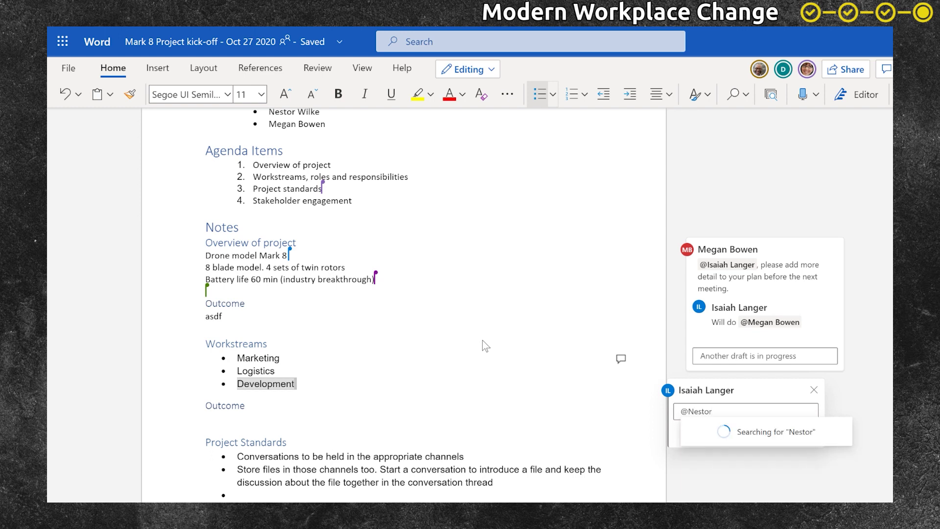
click(759, 430)
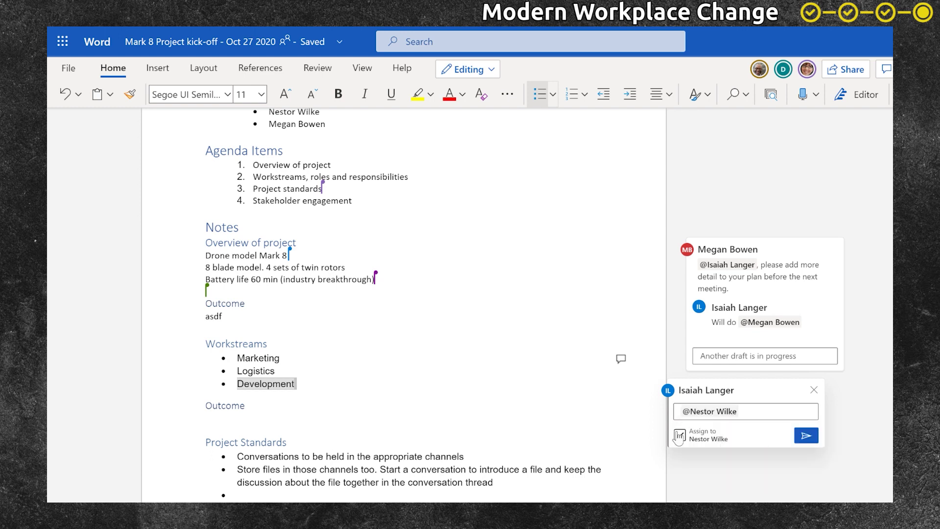
text(can you make a start on this. )
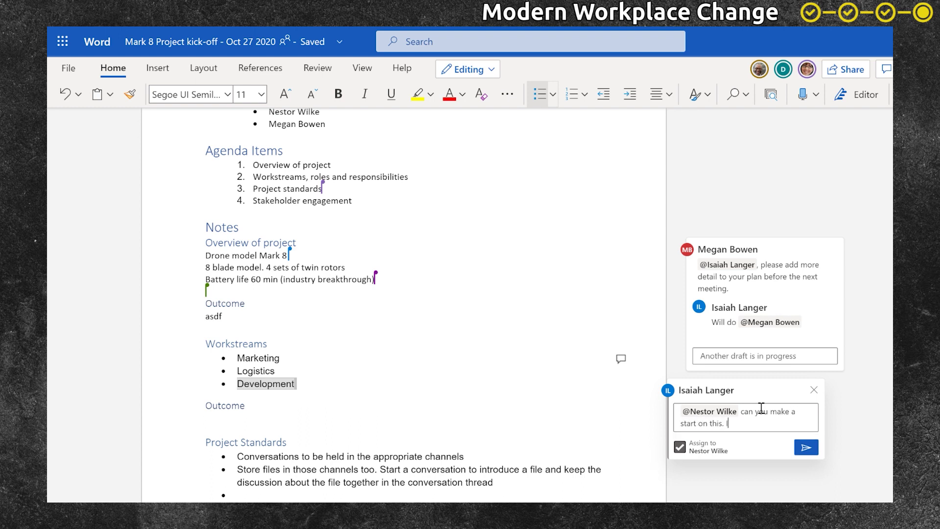
text(I'll pitch in later.)
click(807, 447)
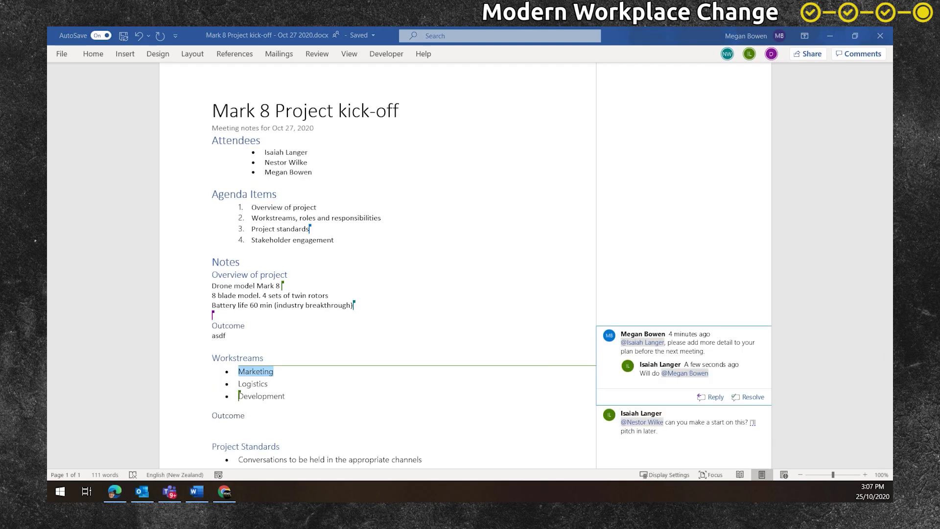
- Show the synced Development comment in desktop Word's markup pane
scroll(676, 426, down, 2)
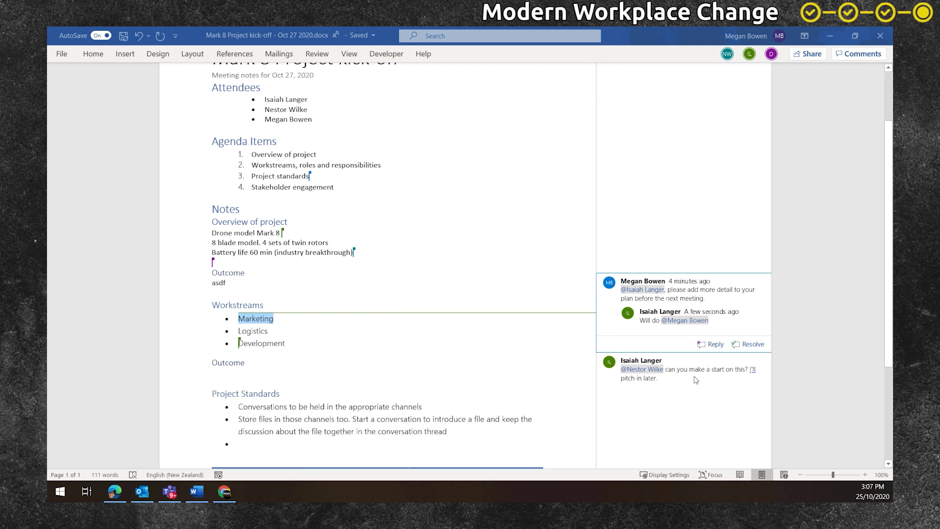
click(677, 380)
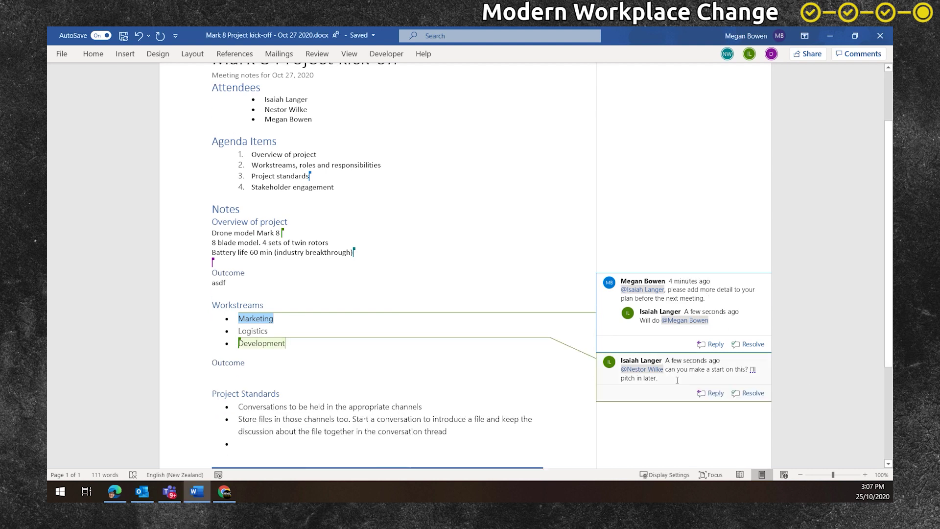